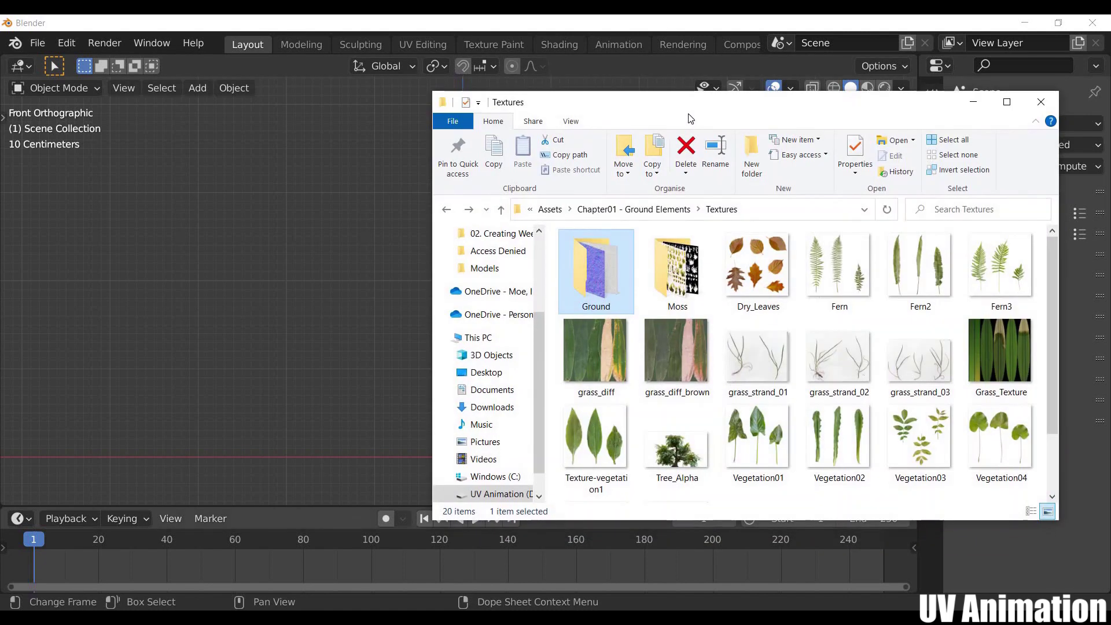
Step: Inspect the four texture maps in the Ground folder, then return to Textures and select Tree_Alpha
left_click_drag(717, 105, 725, 74)
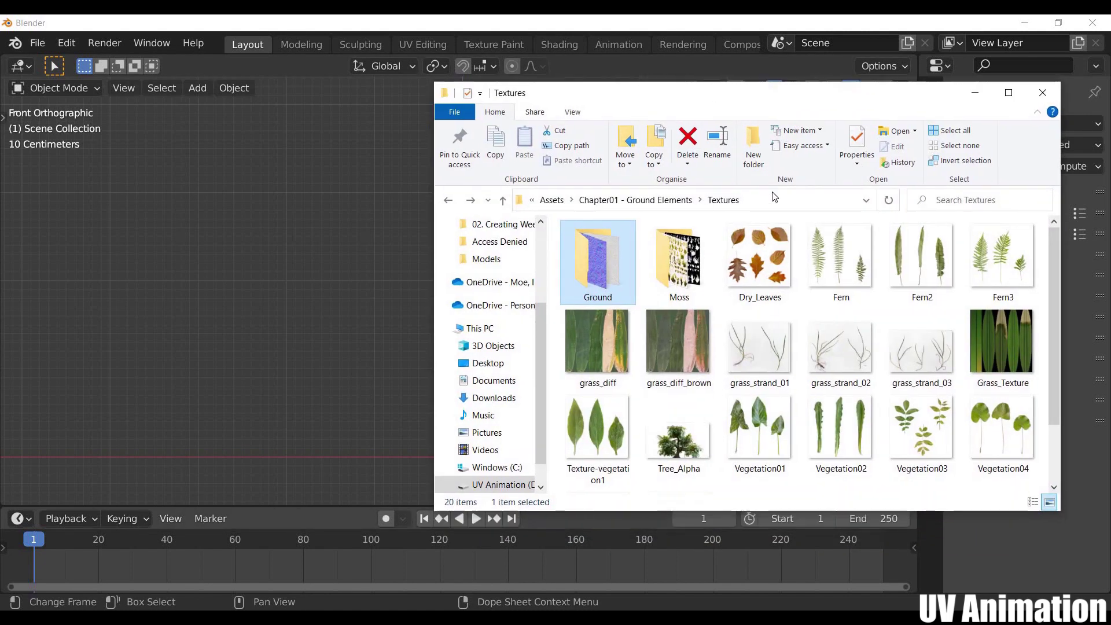
double_click(603, 246)
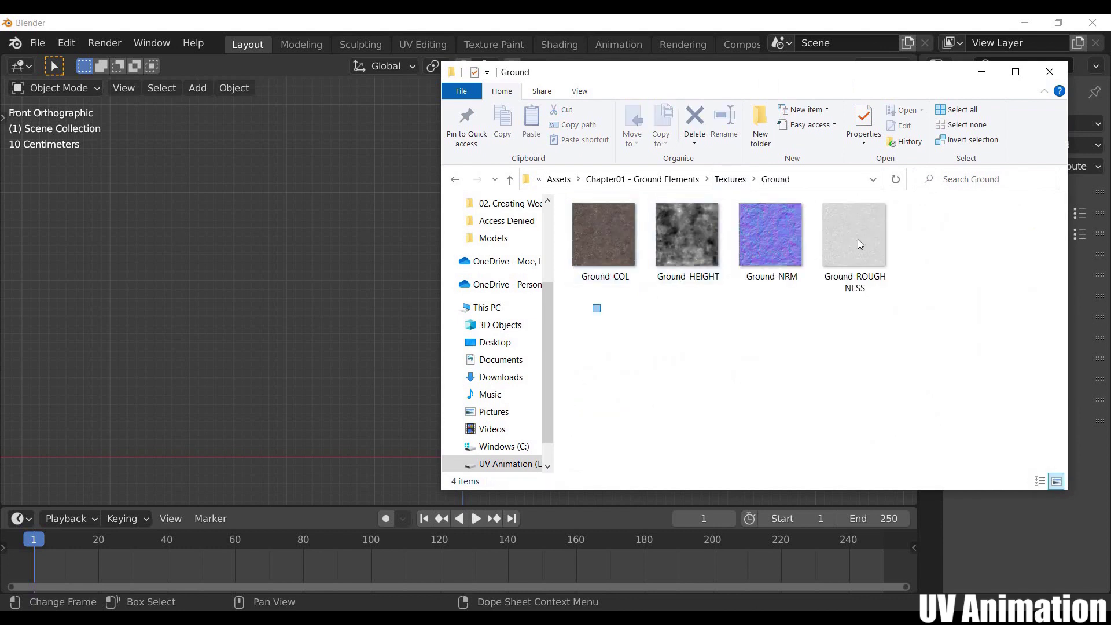
left_click_drag(597, 308, 885, 249)
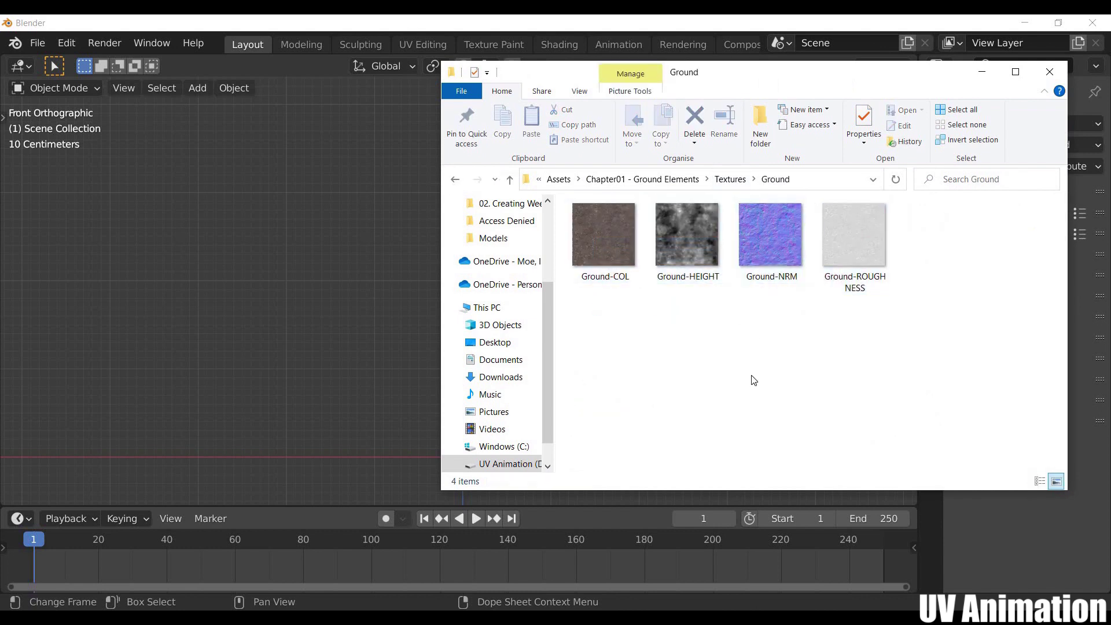
key("BackSpace")
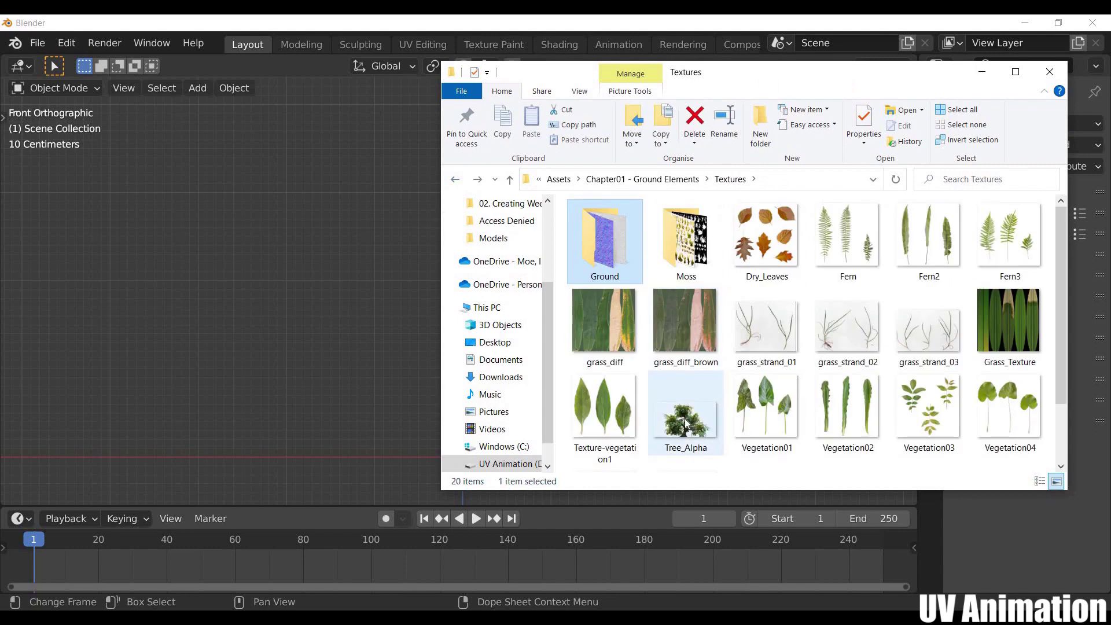
left_click(685, 422)
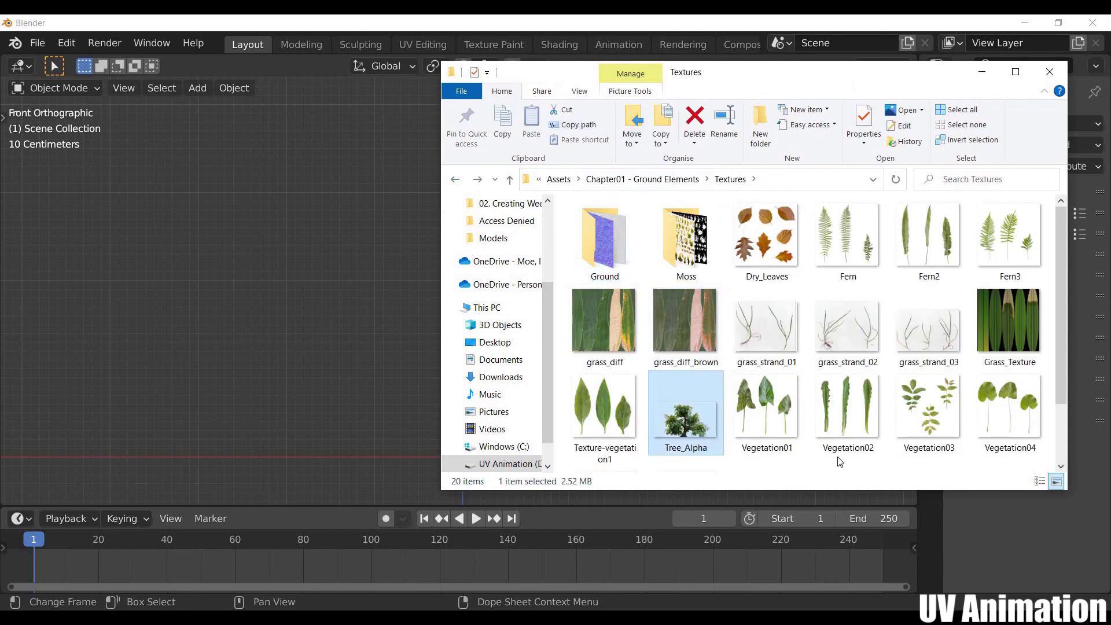
Step: Back in Blender, add a mountainous Landscape mesh via Shift+A at the scene origin
left_click(348, 275)
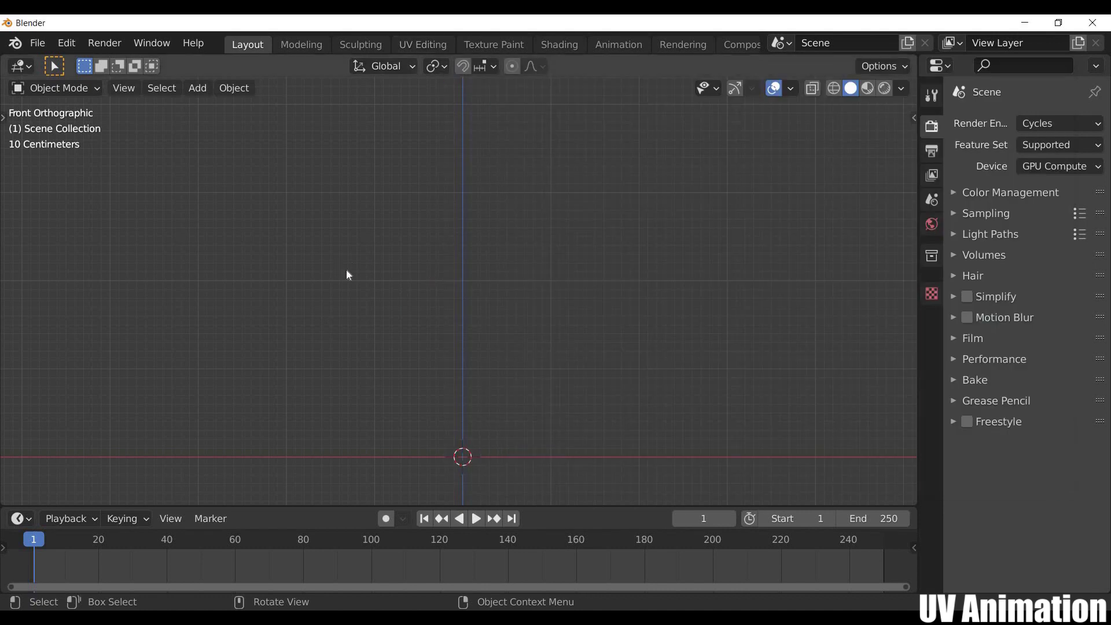
middle_click_drag(387, 319, 377, 365)
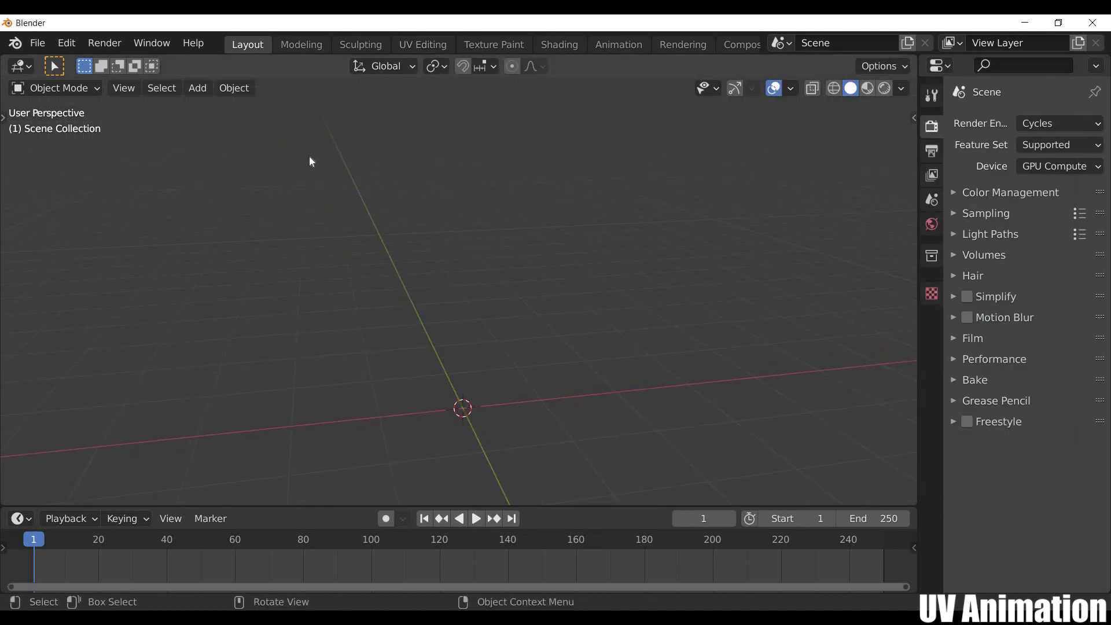
key("shift")
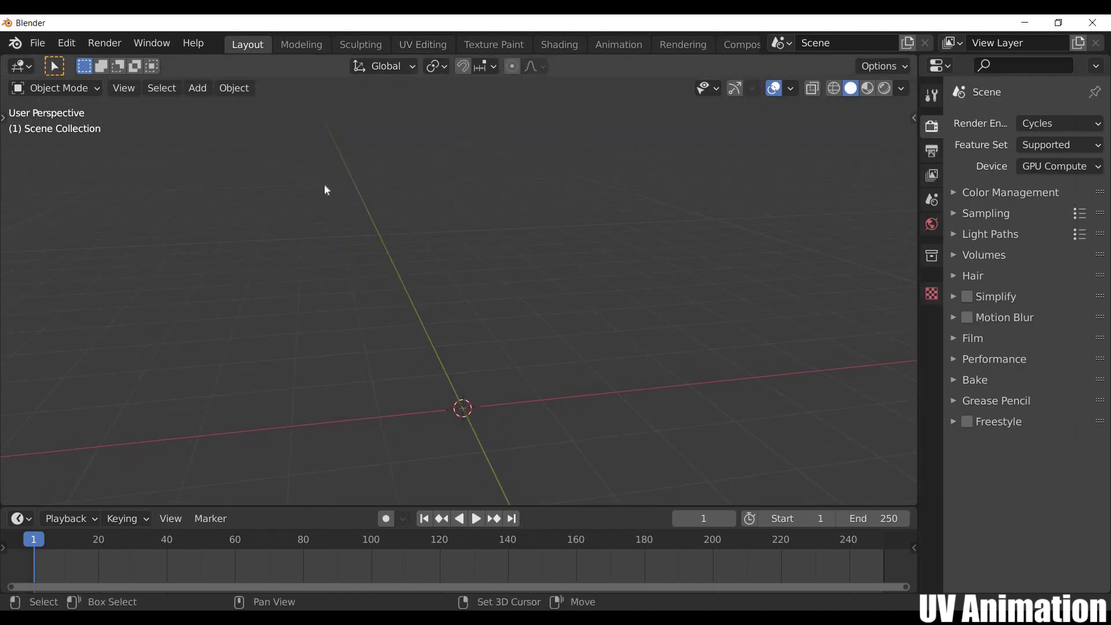
key("shift+a")
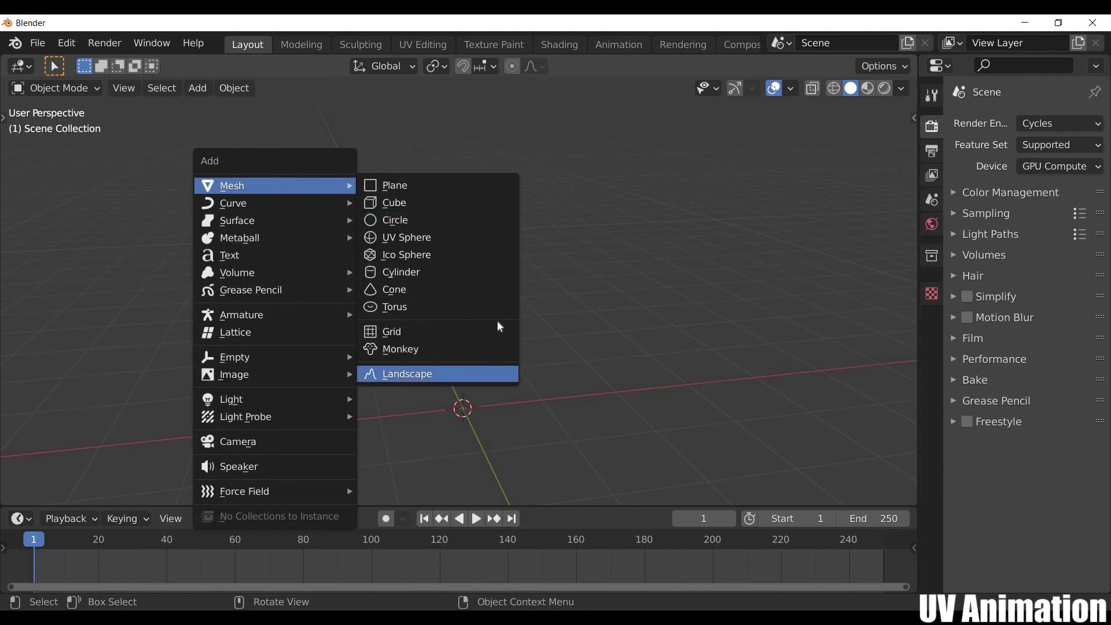
key("Return")
middle_click_drag(507, 319, 476, 352)
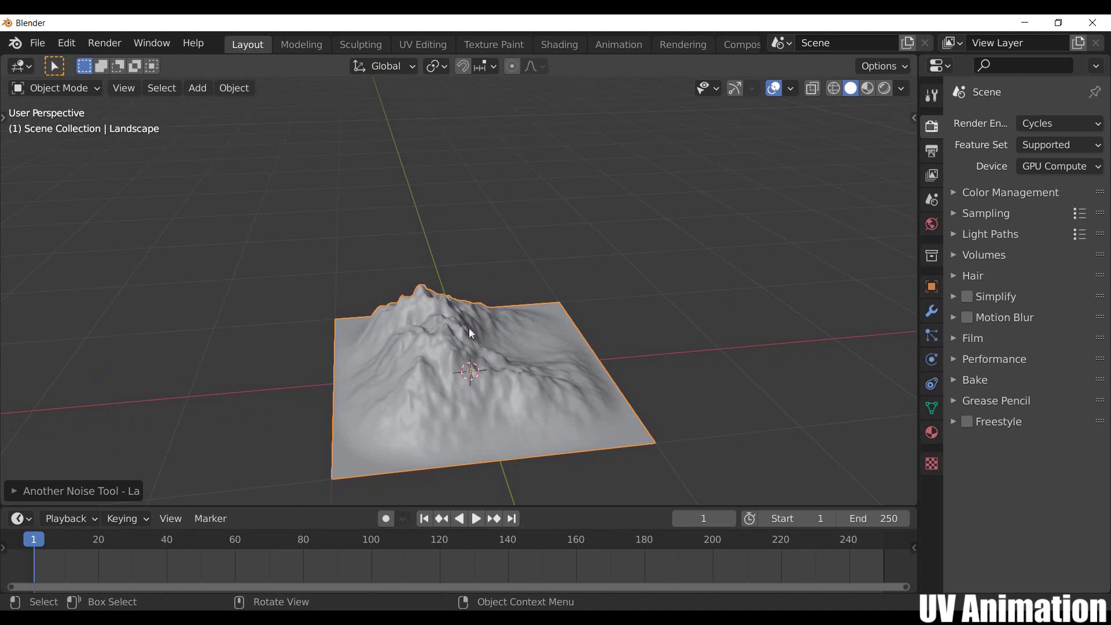
Step: Apply a flatter landscape preset and set its displacement Height to 0.25
left_click(16, 494)
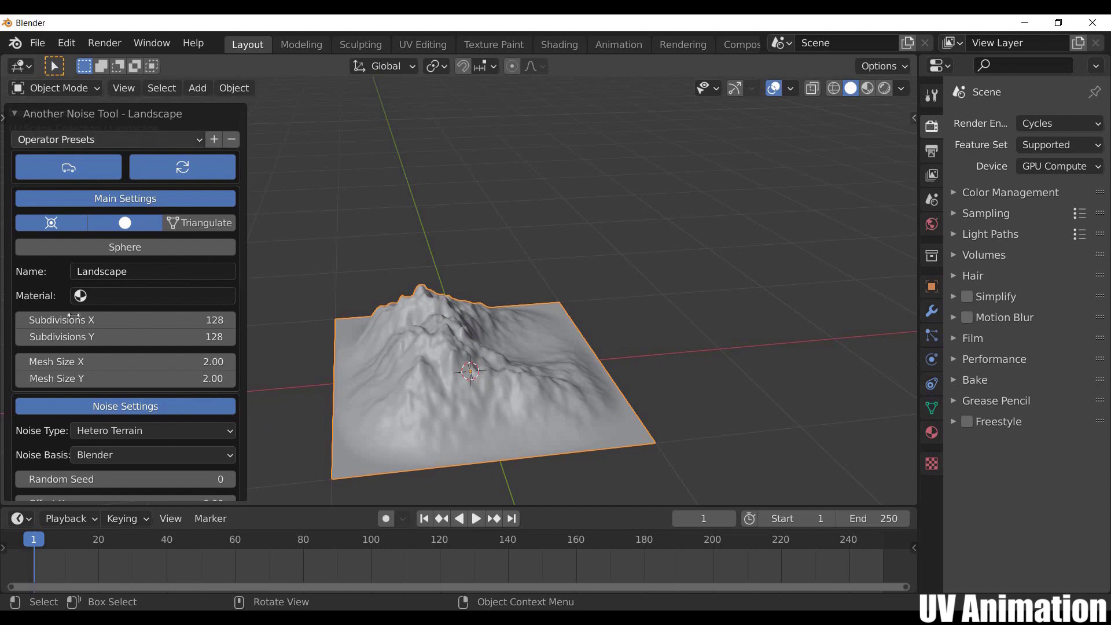
left_click(122, 140)
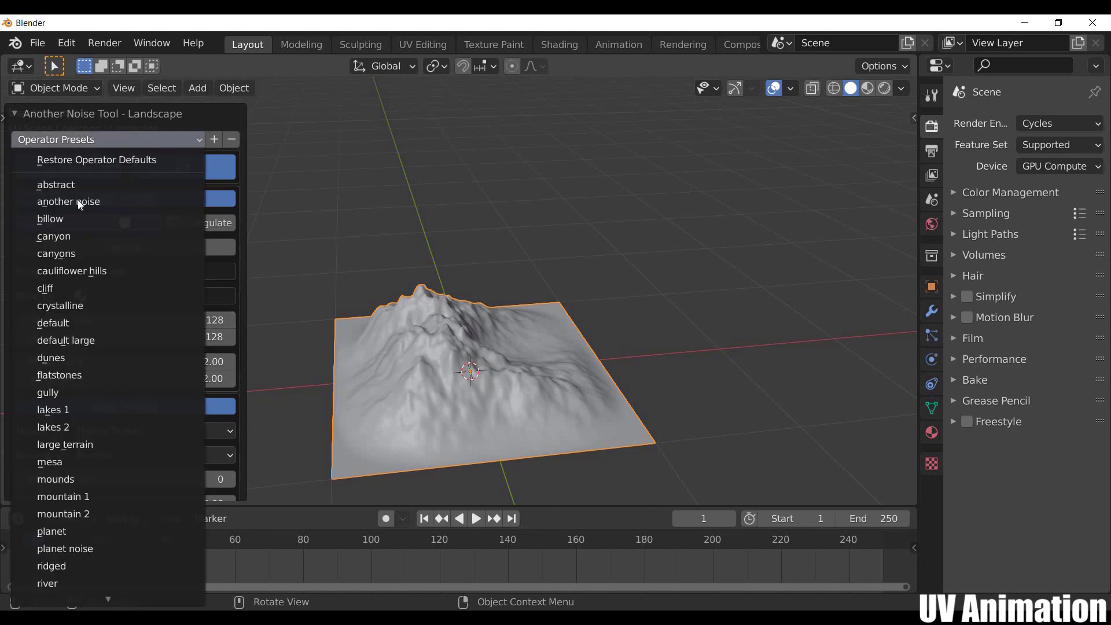
left_click(123, 358)
scroll(123, 358, "down", 10)
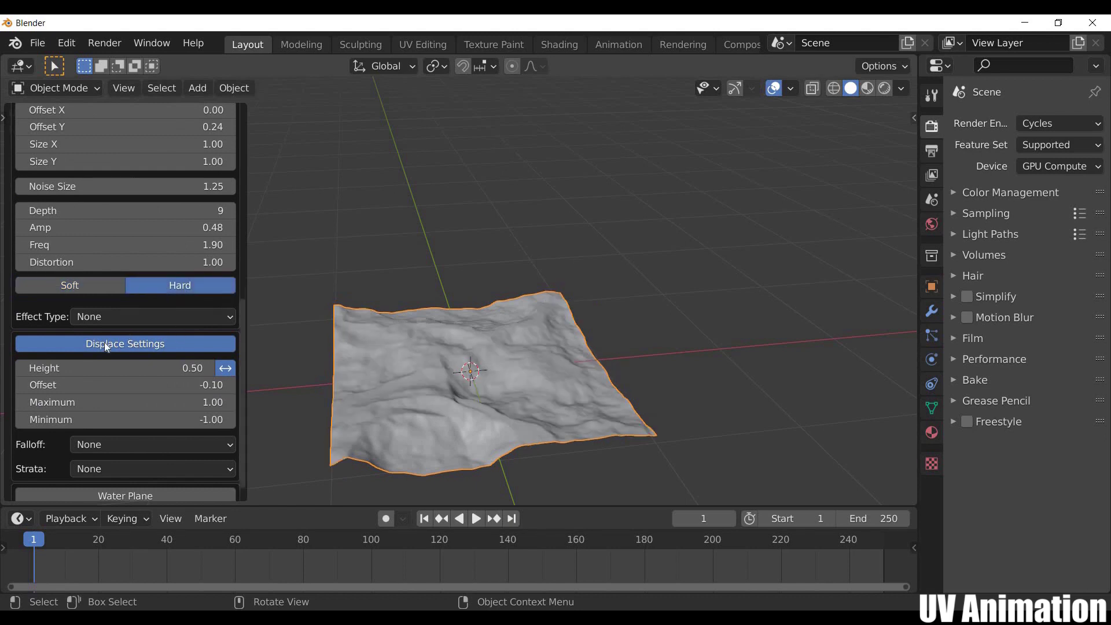
left_click(99, 368)
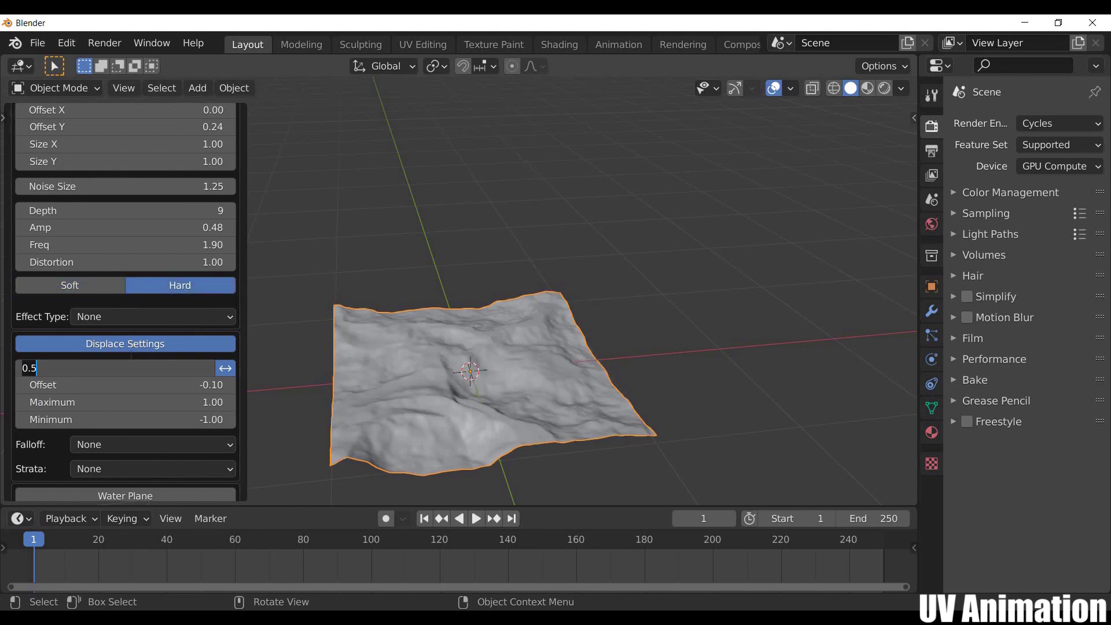
type(".2")
key("Return")
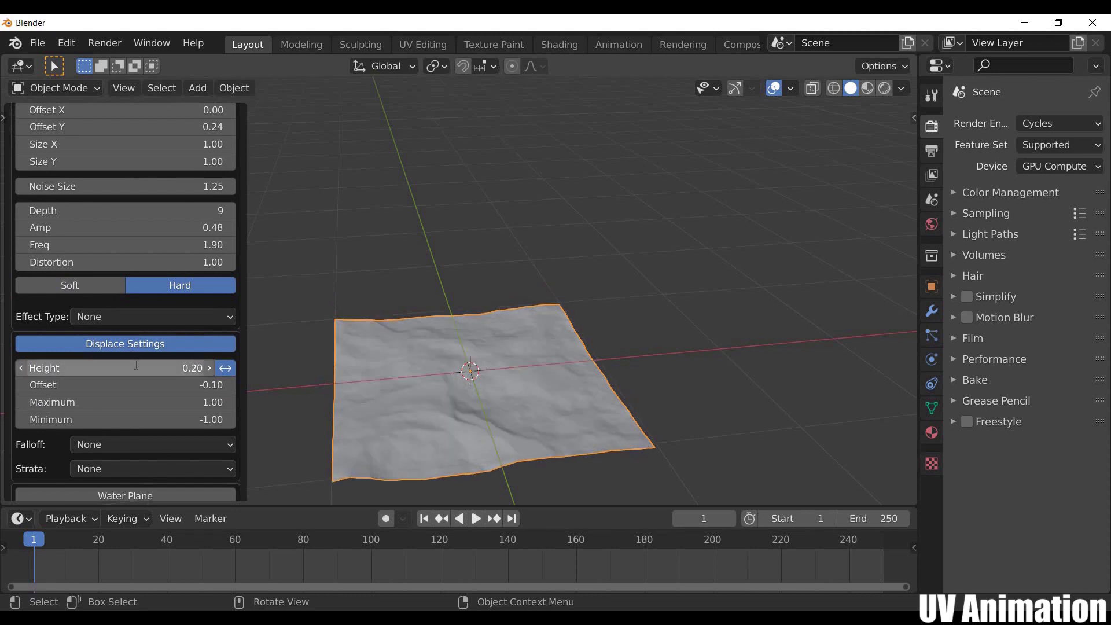
left_click(136, 365)
type(".")
key("Return")
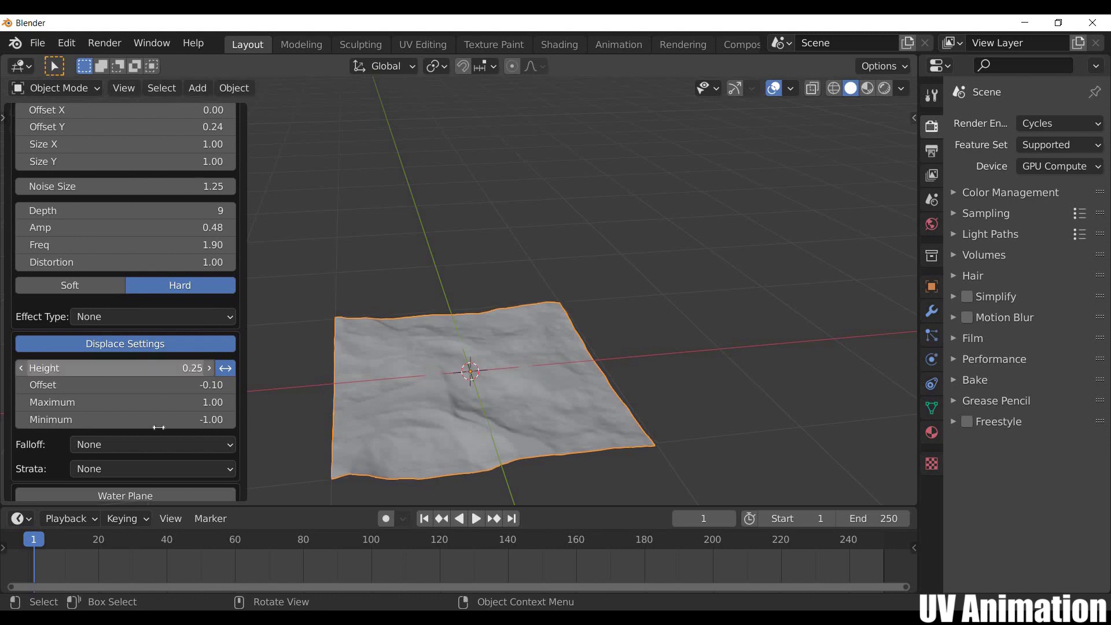
Step: UV-unwrap the terrain mesh in Edit Mode and open the World properties
mouse_move(439, 348)
middle_mouse_down()
mouse_move(469, 349)
mouse_move(409, 272)
mouse_move(502, 277)
mouse_move(461, 250)
middle_mouse_up()
scroll(466, 350, "up", 3)
key("Tab")
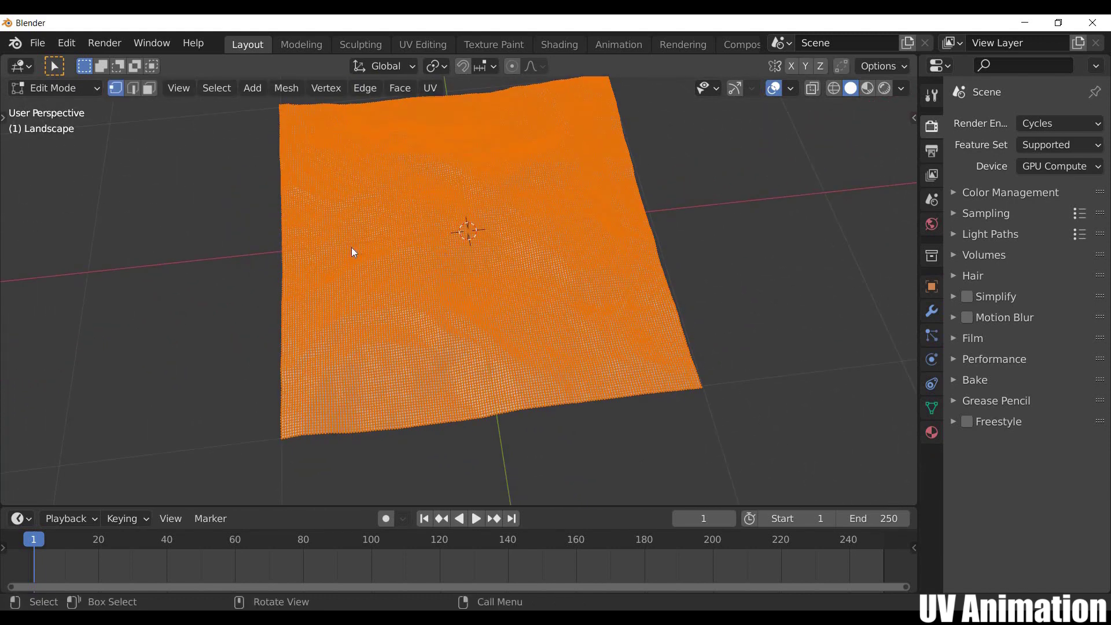
key("u")
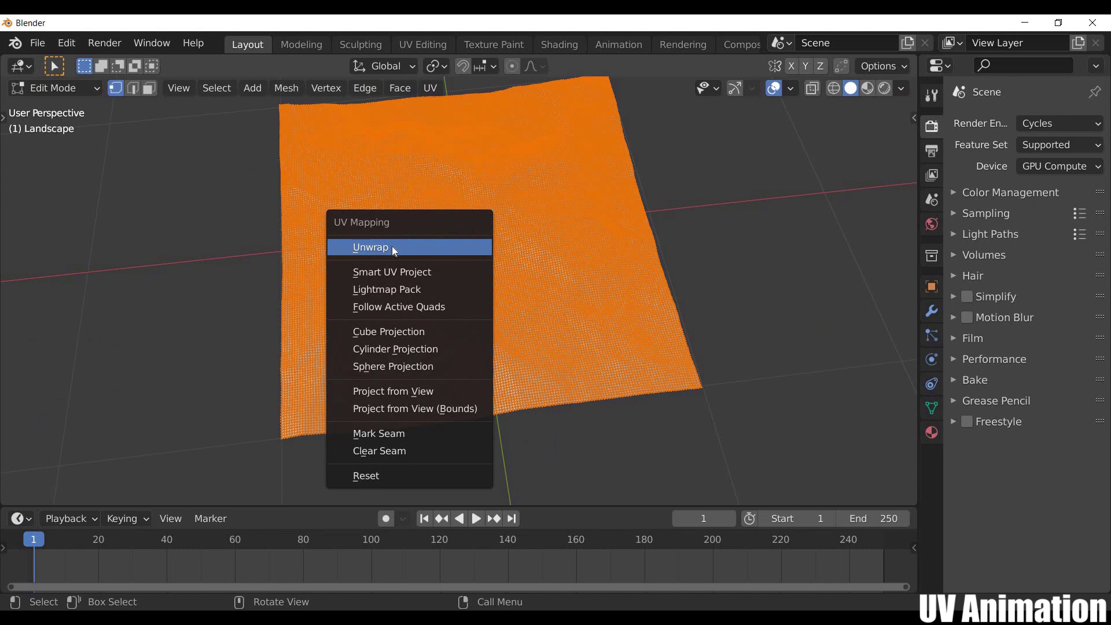
left_click(393, 250)
key("Tab")
mouse_move(393, 249)
middle_mouse_down()
mouse_move(484, 268)
mouse_move(478, 286)
middle_mouse_up()
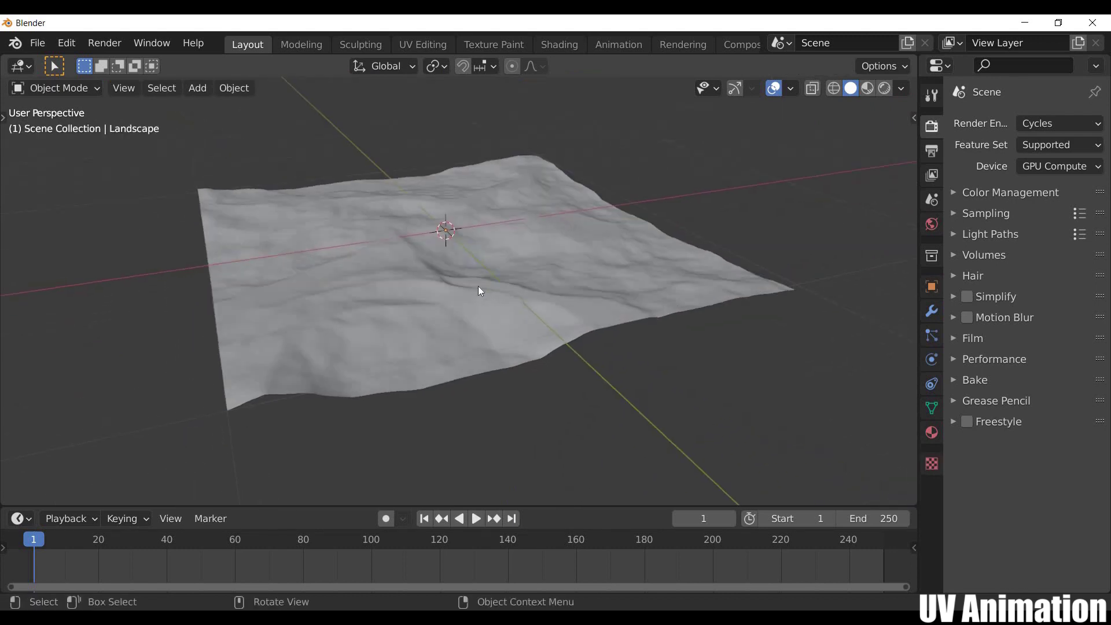
left_click(932, 224)
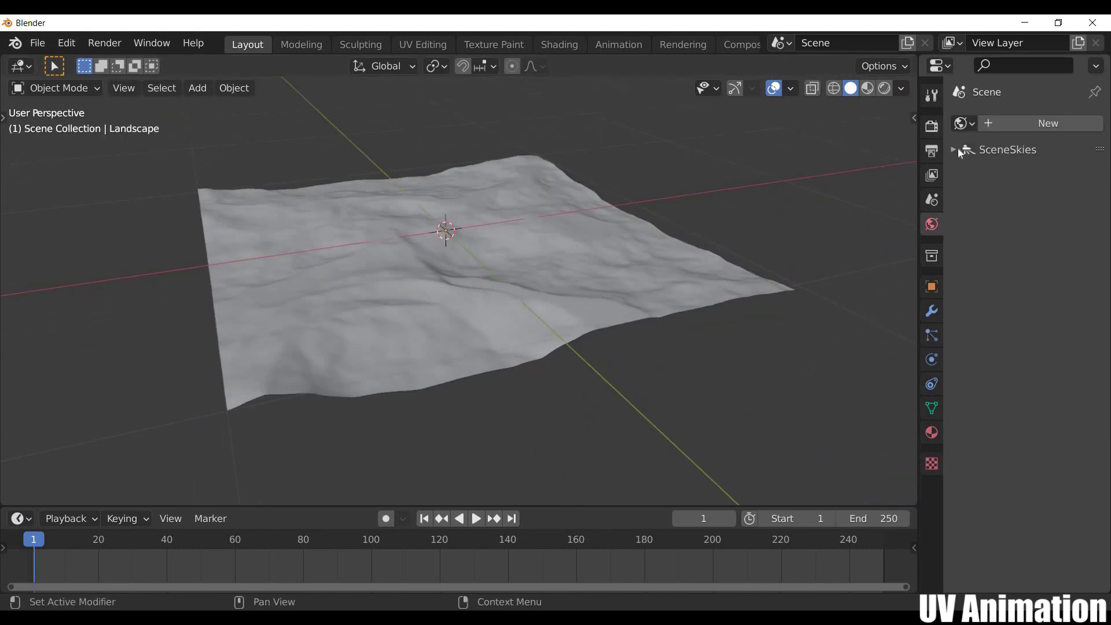
left_click(953, 150)
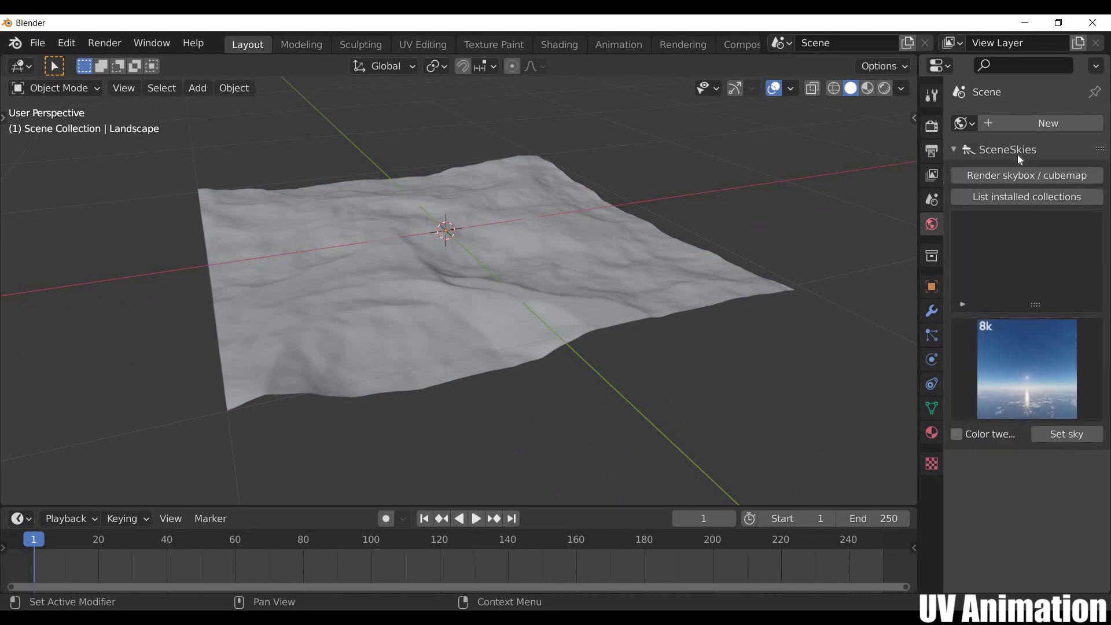
left_click(1002, 197)
key("z")
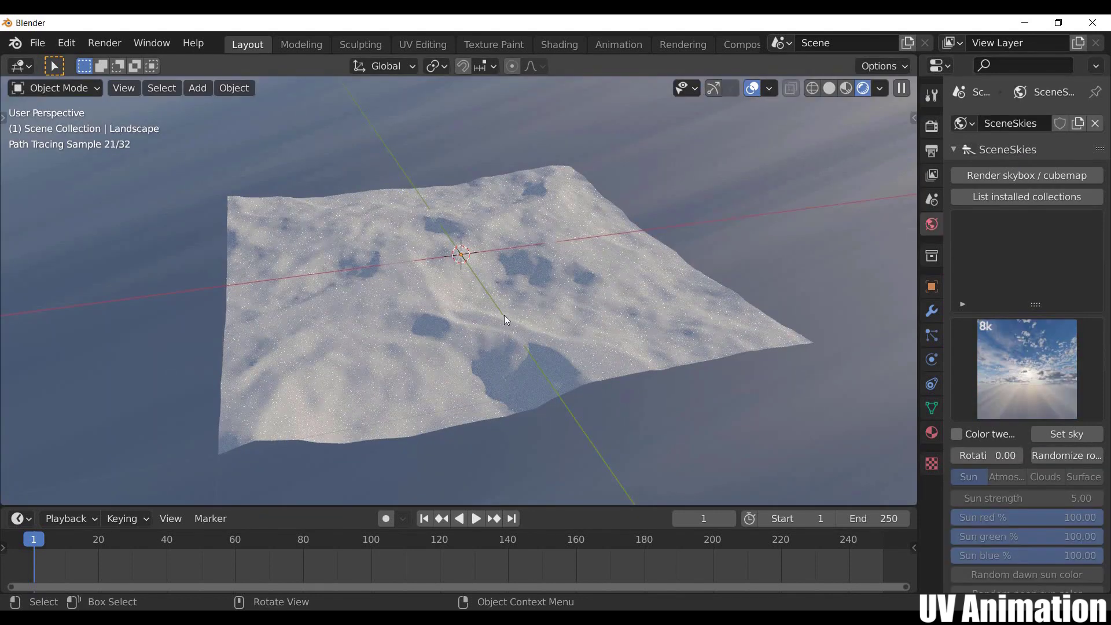
mouse_move(496, 313)
middle_mouse_down()
mouse_move(645, 317)
mouse_move(807, 187)
middle_mouse_up()
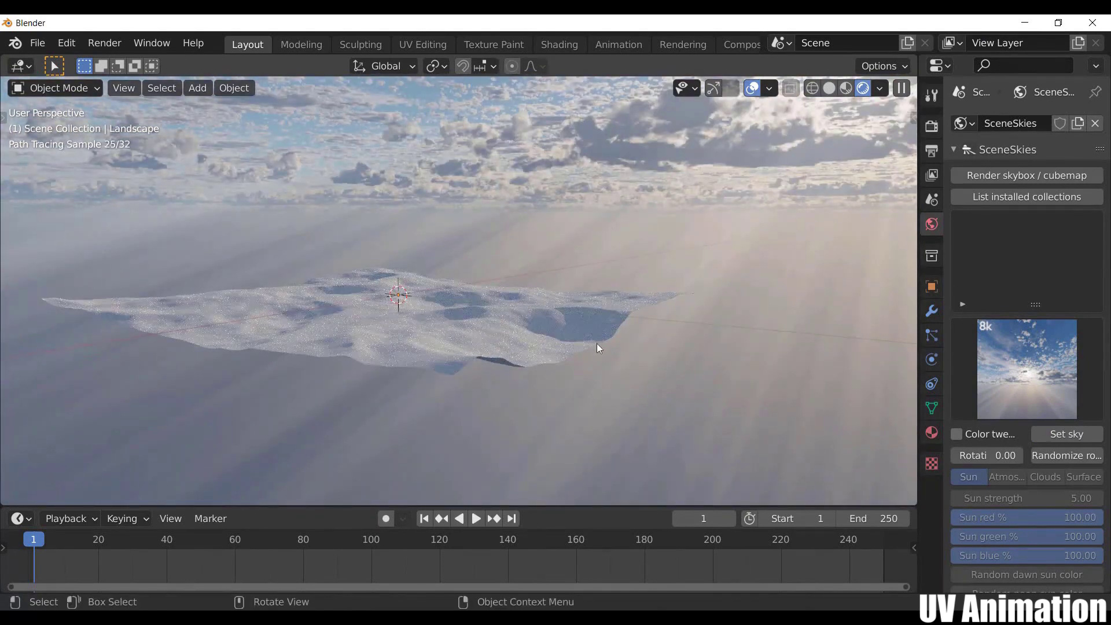
middle_click_drag(511, 356, 513, 350)
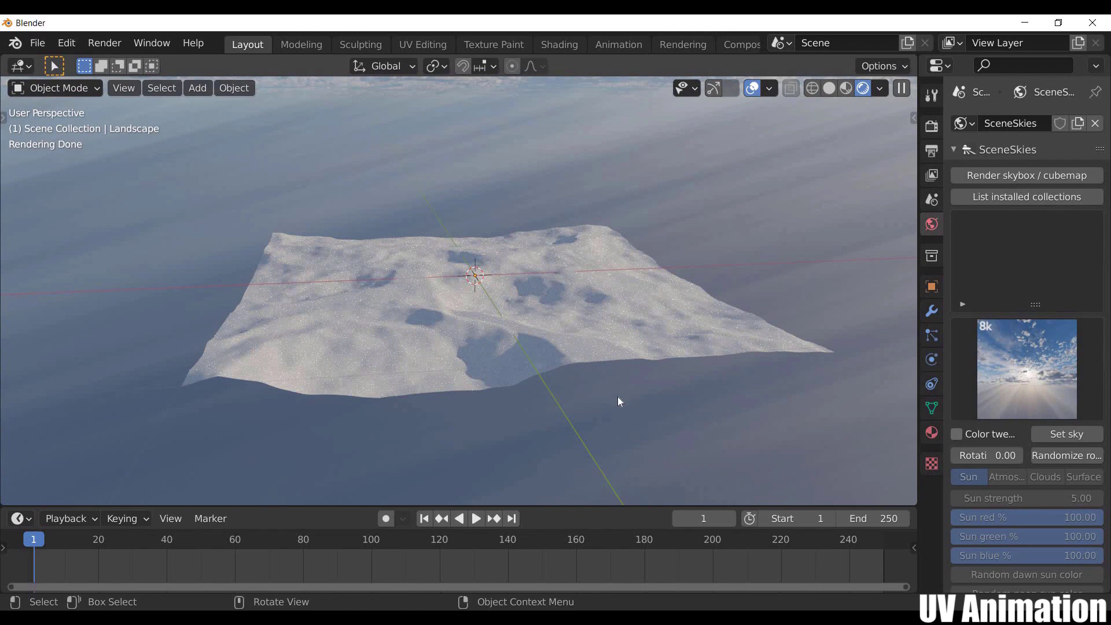
middle_click_drag(617, 397, 506, 297)
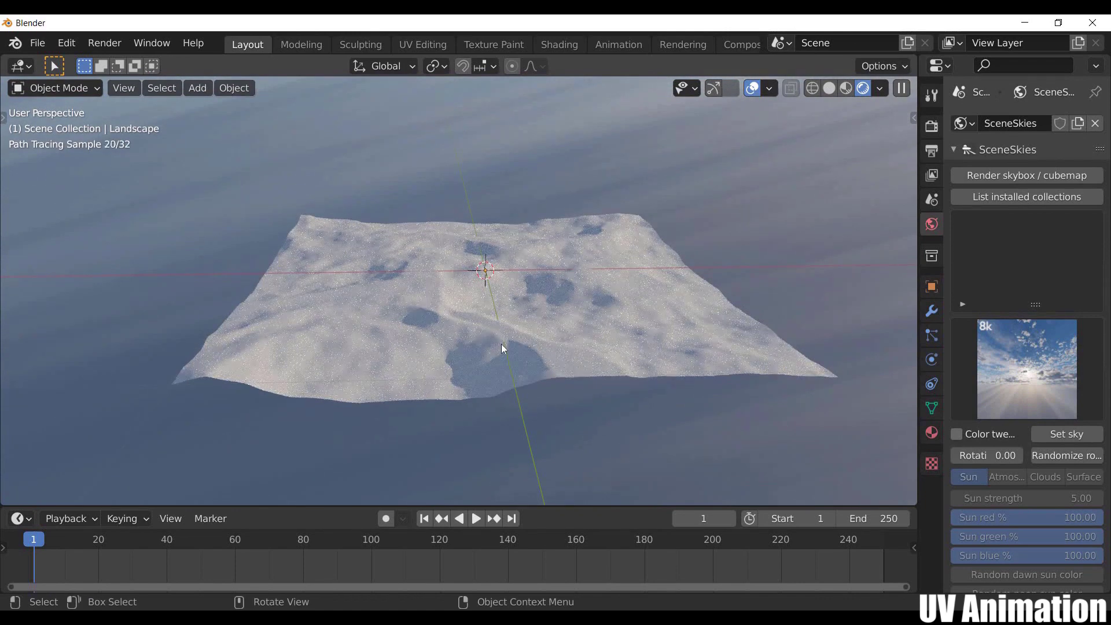
middle_click_drag(493, 352, 550, 365)
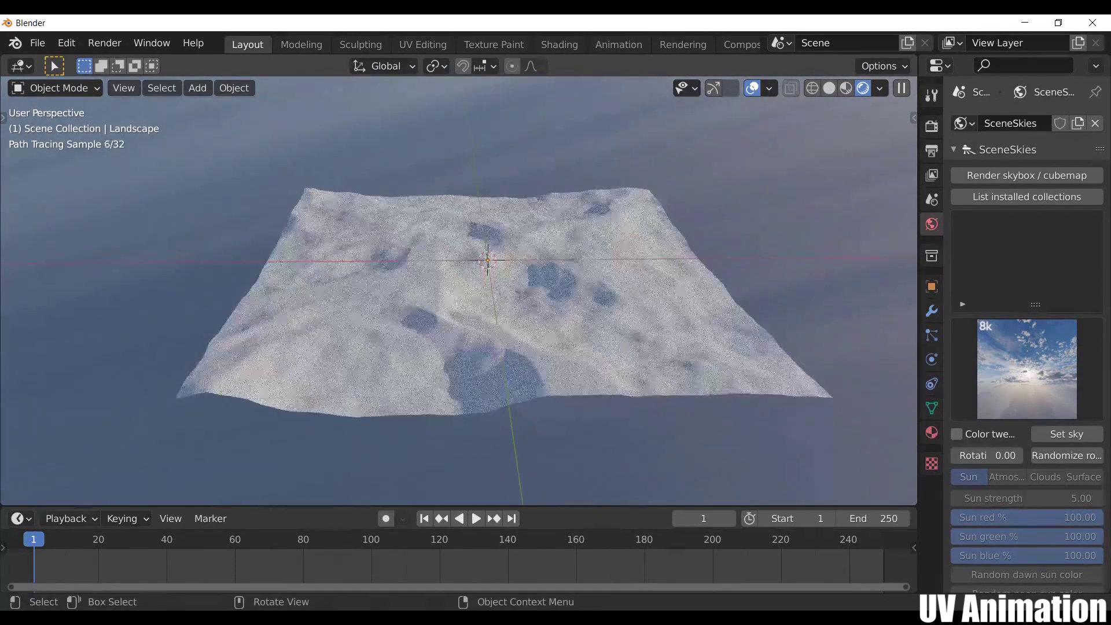
key("alt+Tab")
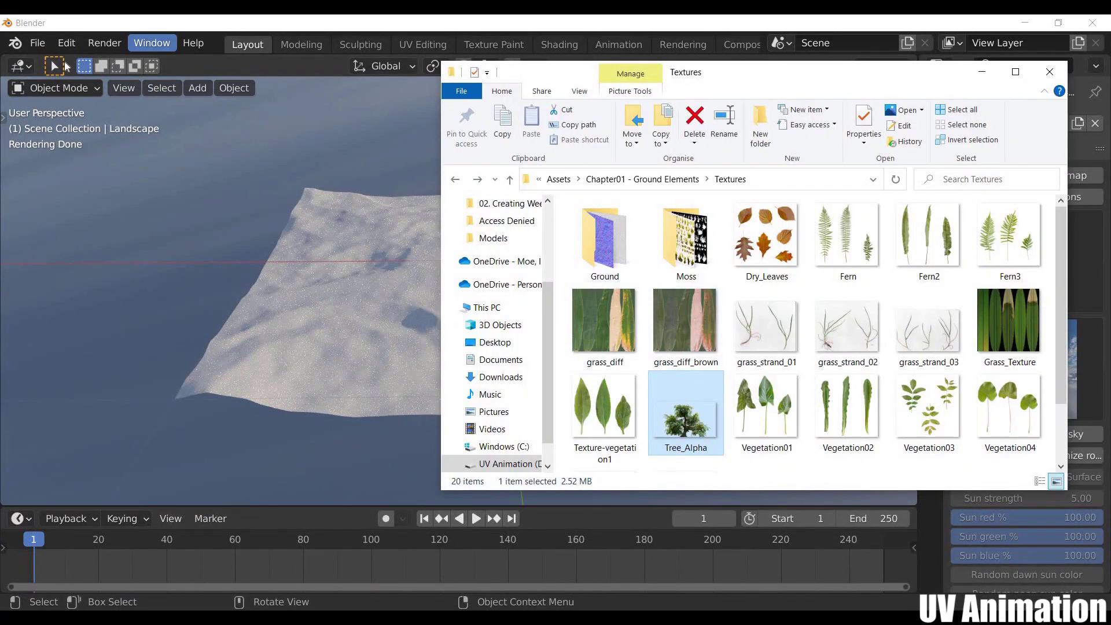
key("alt+Tab")
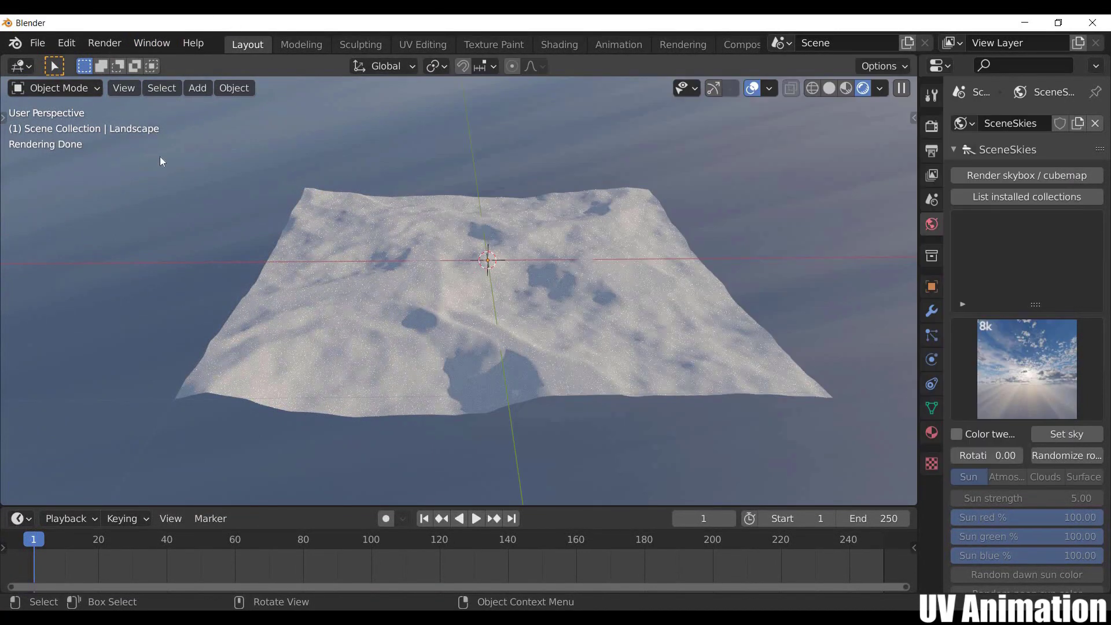
Step: Import Tree_Alpha.png from Chapter01 - Ground Elements > Textures as an image plane
left_click(39, 44)
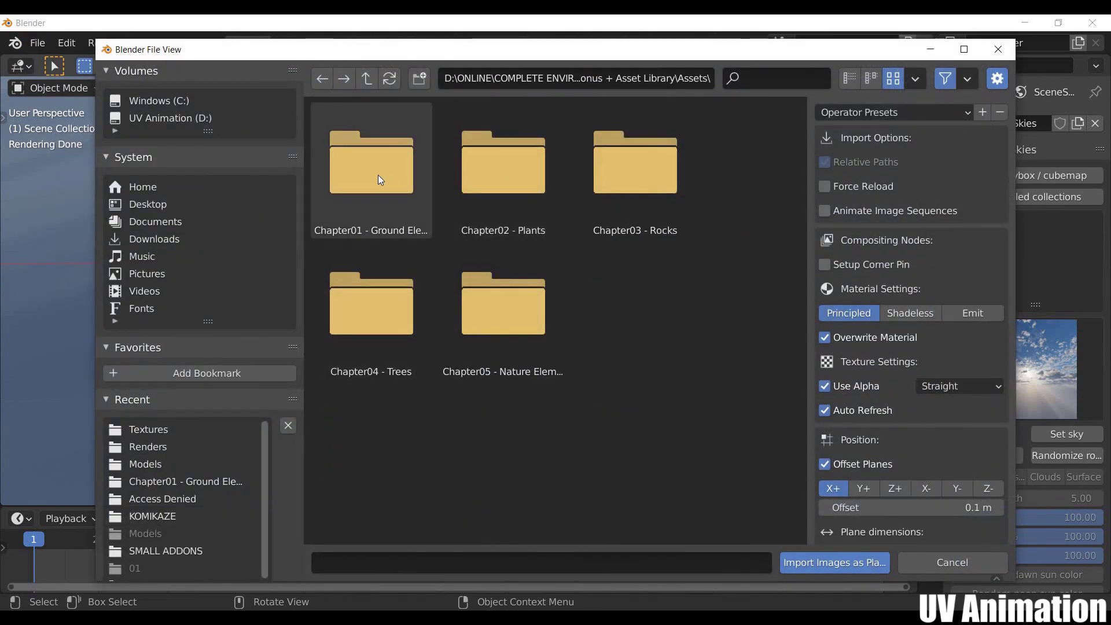
double_click(382, 171)
double_click(643, 220)
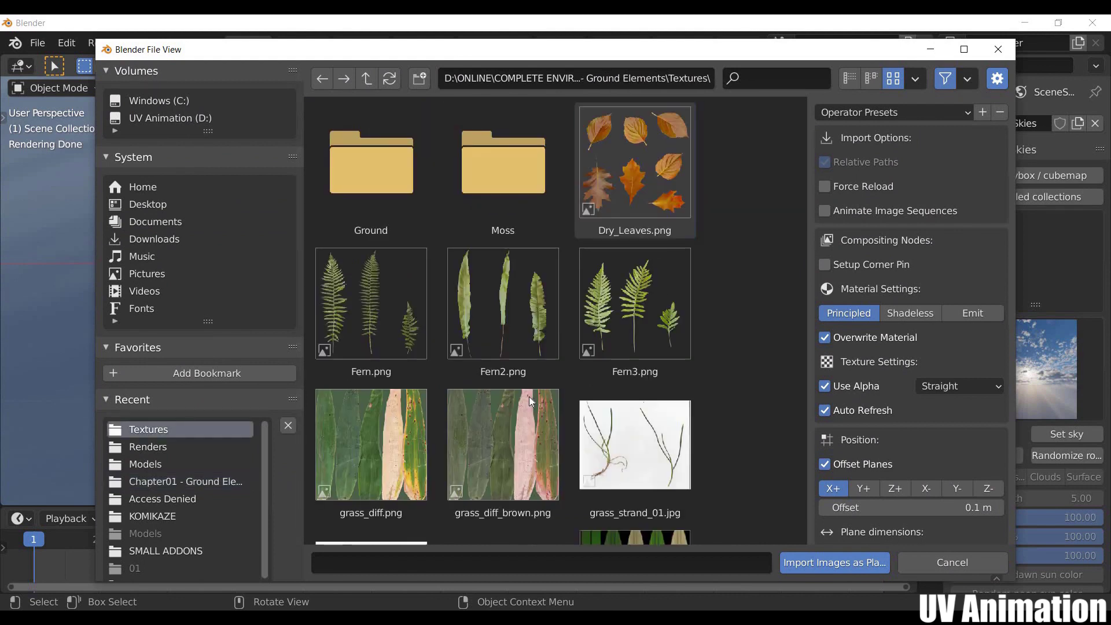
scroll(561, 391, "down", 5)
scroll(568, 399, "down", 4)
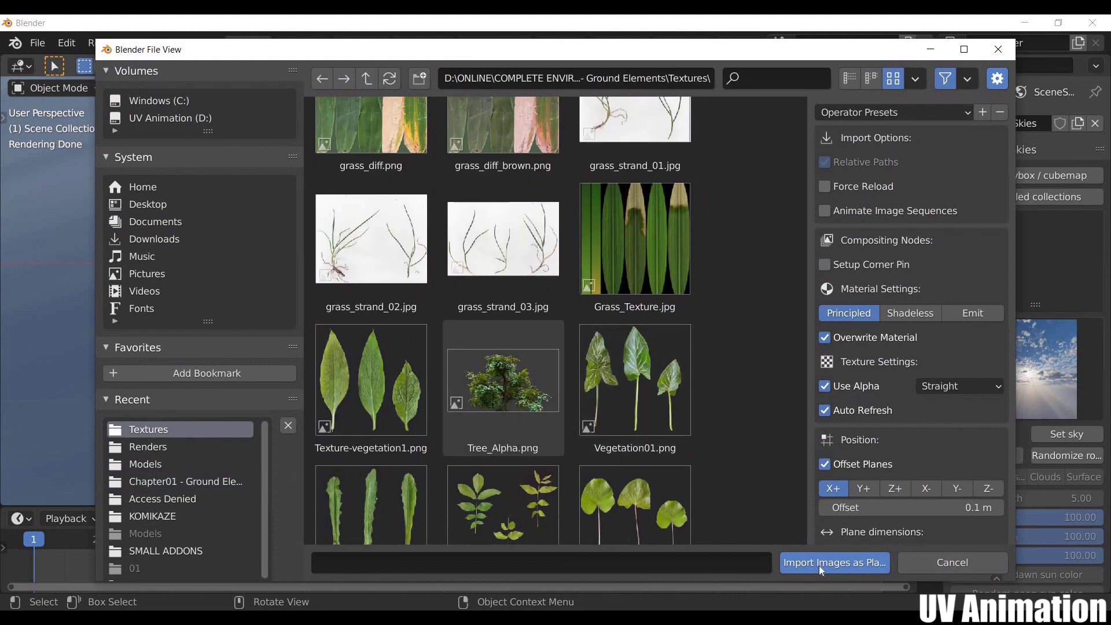
left_click(818, 569)
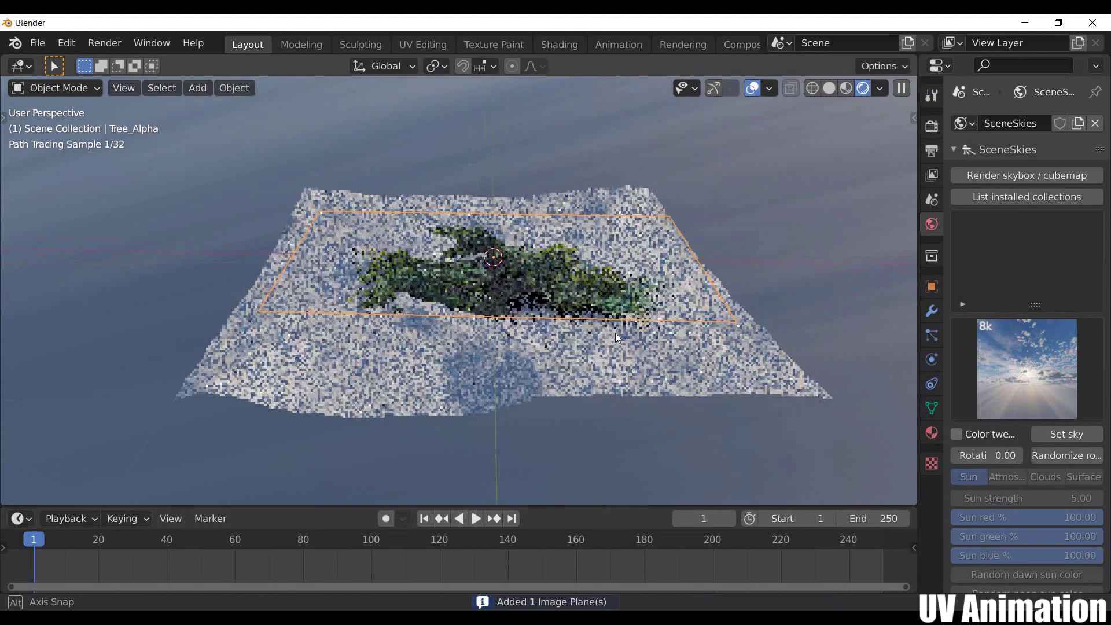
Step: Stand the tree plane upright with a -90° rotation and a 90° turn around Z
mouse_move(616, 333)
middle_mouse_down()
mouse_move(556, 353)
mouse_move(624, 377)
middle_mouse_up()
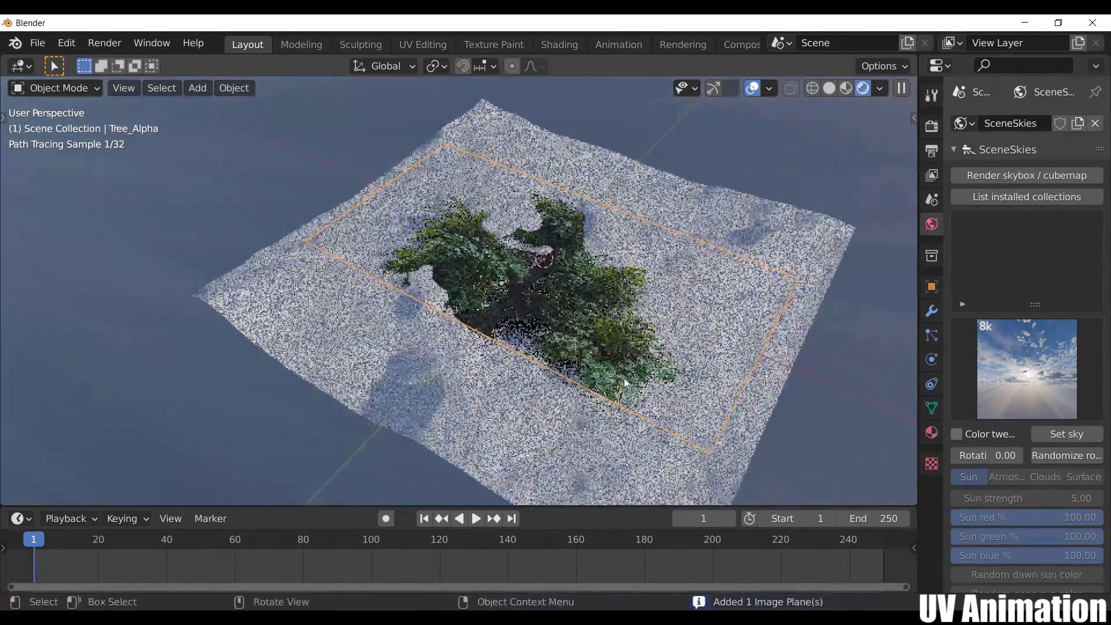
key("KP_3")
type("r-90")
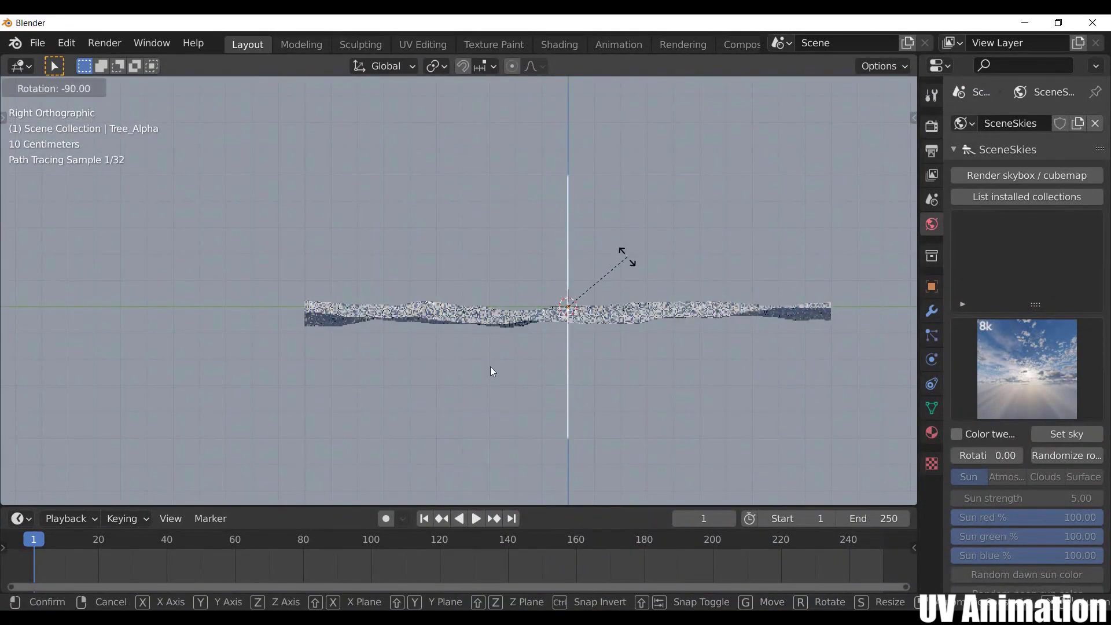
key("Return")
middle_click_drag(526, 363, 608, 324)
key("KP_7")
scroll(476, 237, "down", 3)
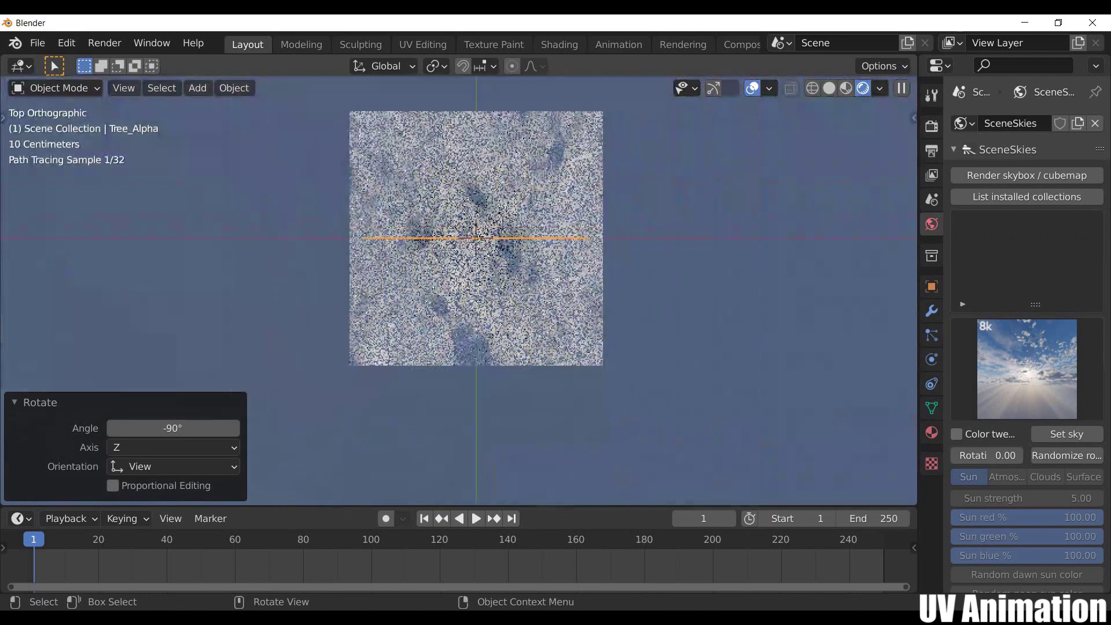
key("r")
key("Return")
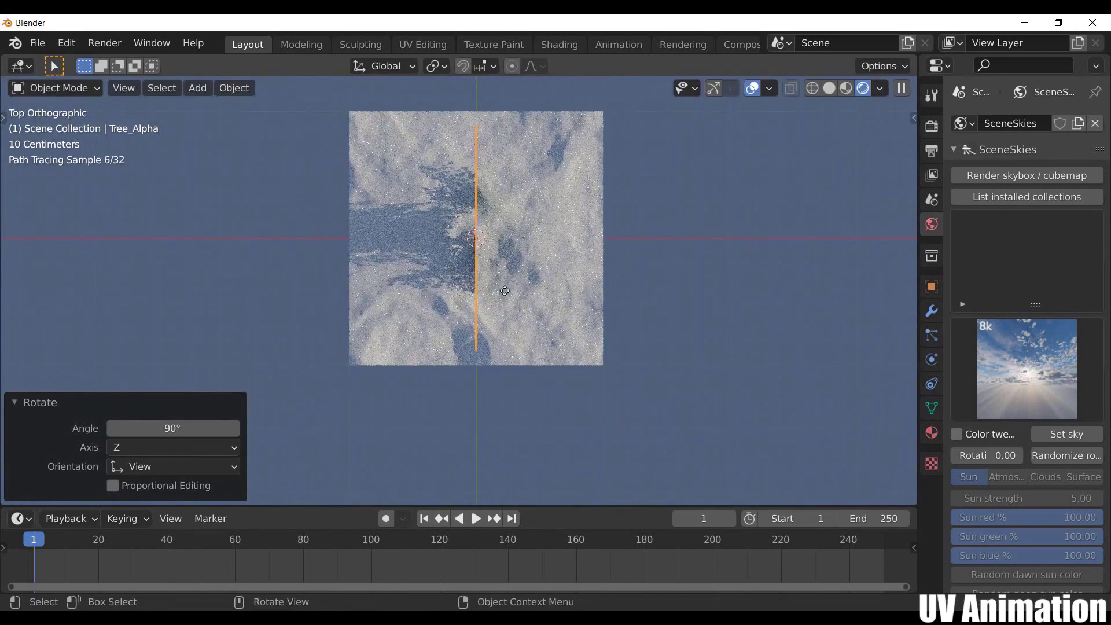
Step: Move the tree plane 1.0665 m along X to the landscape's edge and raise it
key("g")
key("x")
left_click(584, 238)
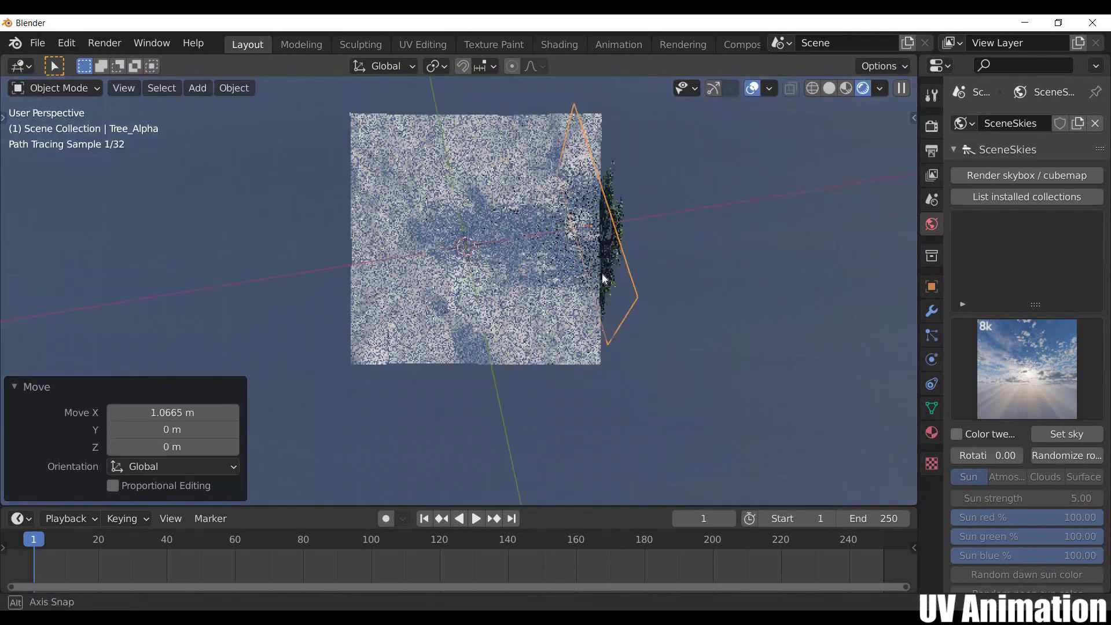
mouse_move(602, 272)
middle_mouse_down()
mouse_move(606, 346)
mouse_move(560, 332)
middle_mouse_up()
key("g")
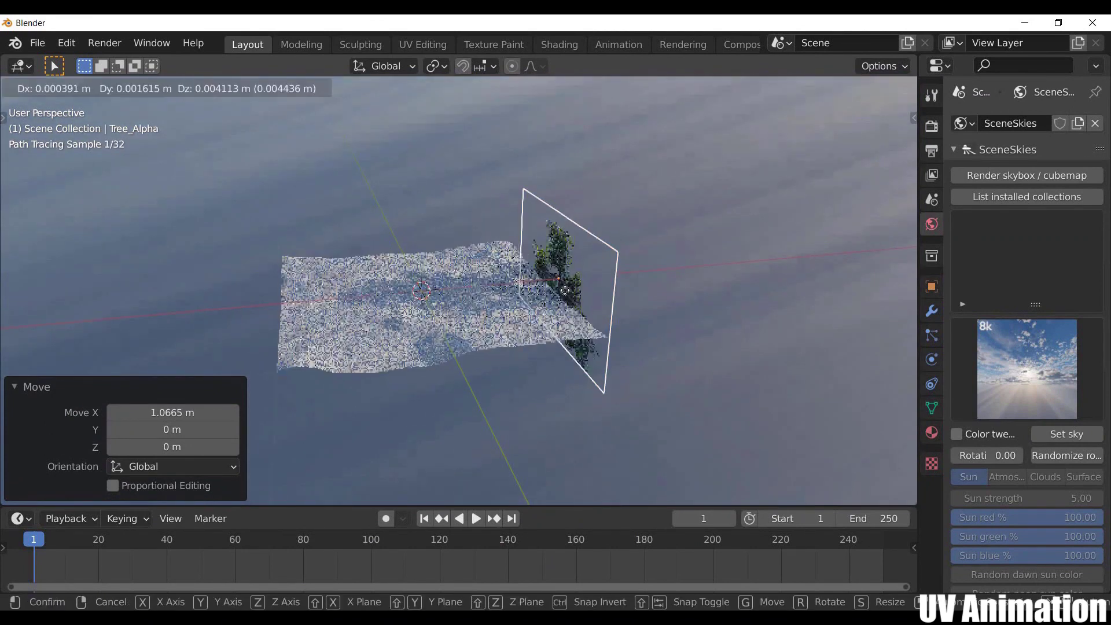
key("z")
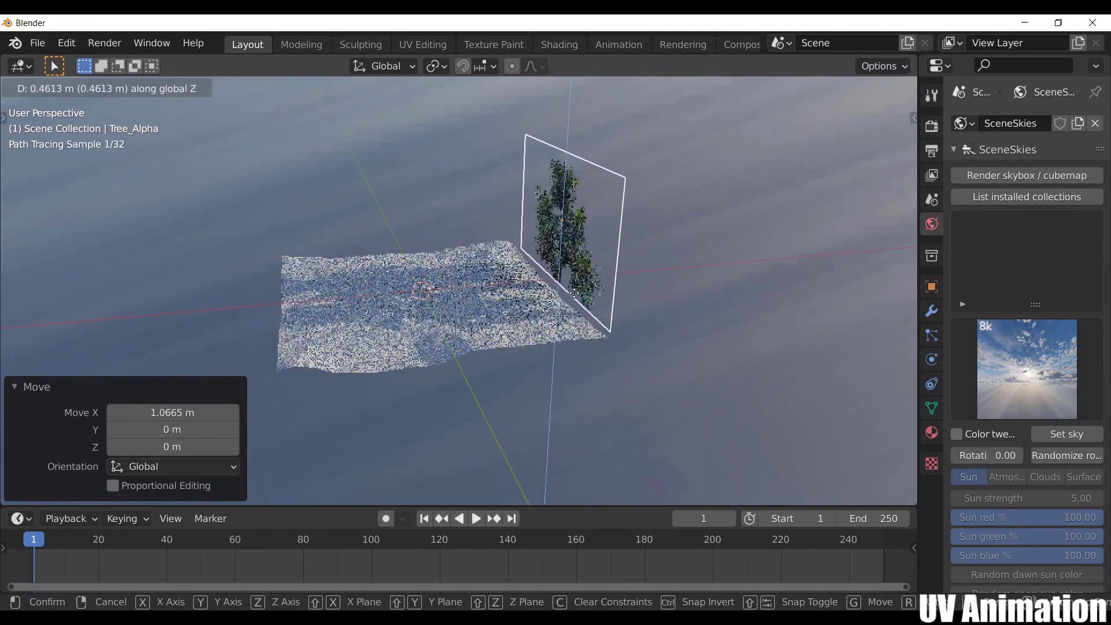
left_click(581, 360)
mouse_move(570, 400)
middle_mouse_down()
mouse_move(654, 389)
mouse_move(640, 297)
middle_mouse_up()
Step: Stretch the tree plane taller along Z and slide it along Y
key("s")
key("z")
left_click(709, 318)
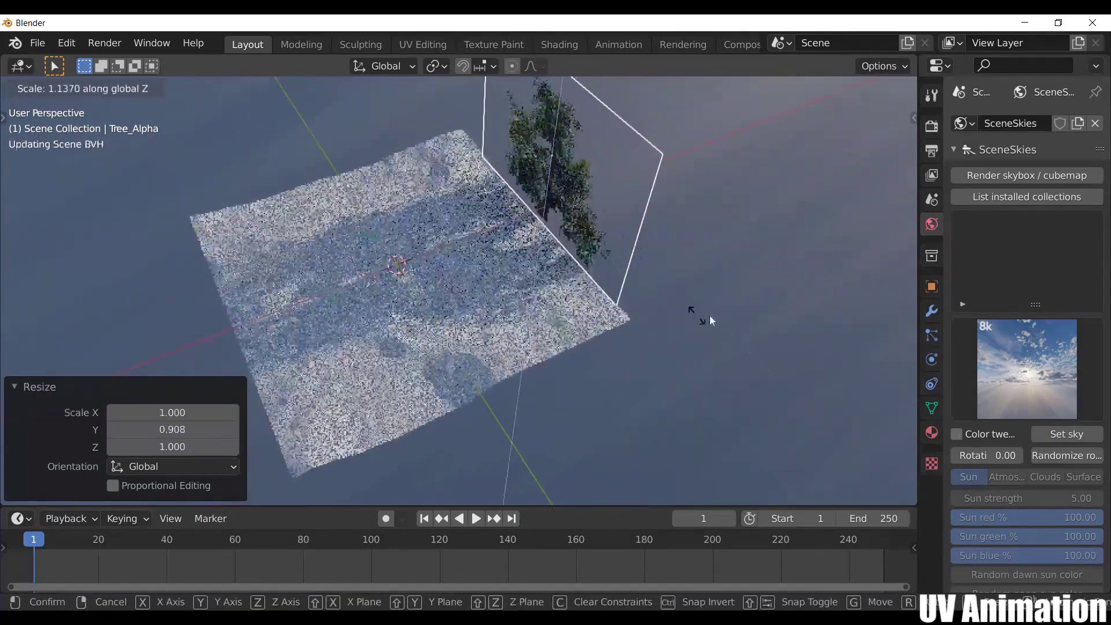
key("g")
key("y")
left_click(620, 257)
Step: Duplicate the tree plane twice, placing one copy along Y and another along X
key("shift+d")
key("y")
left_click(666, 295)
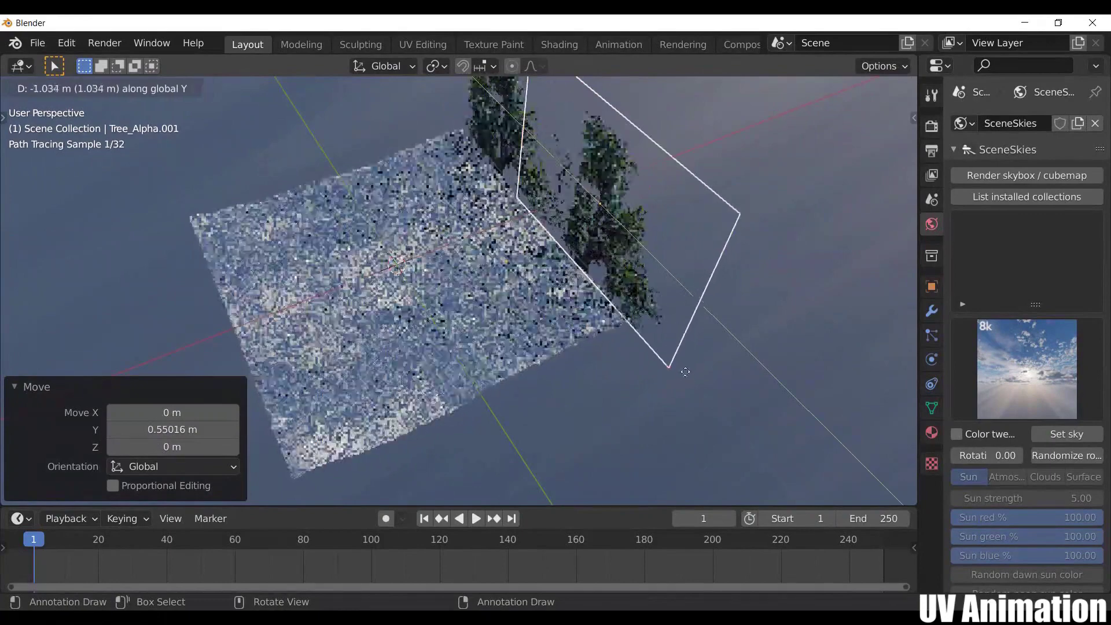
key("shift+d")
key("x")
left_click(776, 334)
scroll(505, 325, "up", 5)
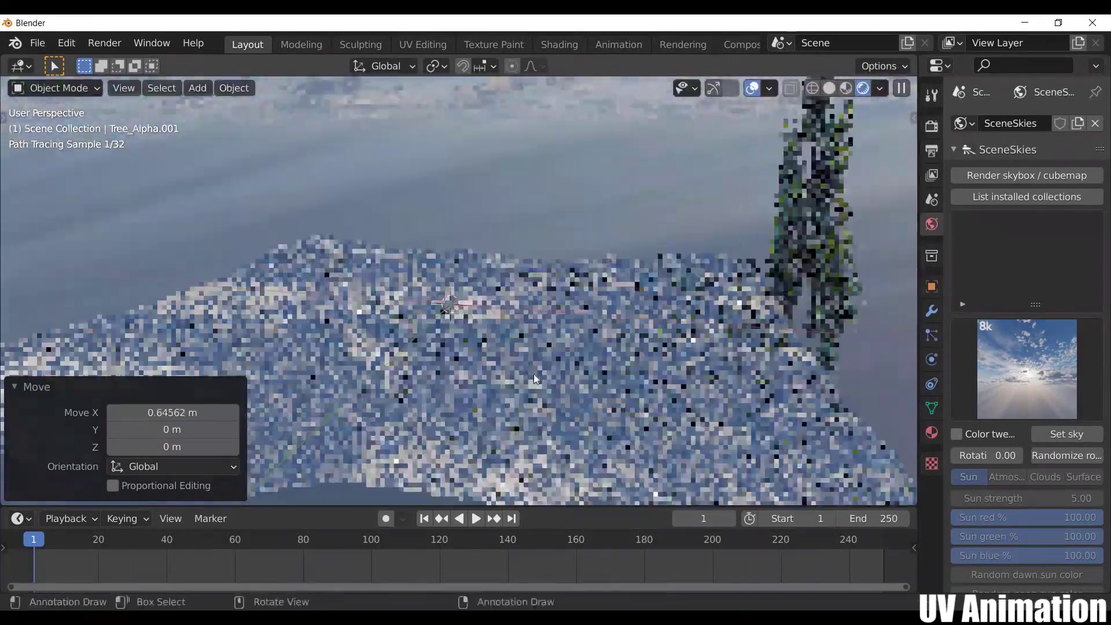
mouse_move(533, 374)
middle_mouse_down()
mouse_move(585, 373)
mouse_move(835, 290)
mouse_move(935, 131)
middle_mouse_up()
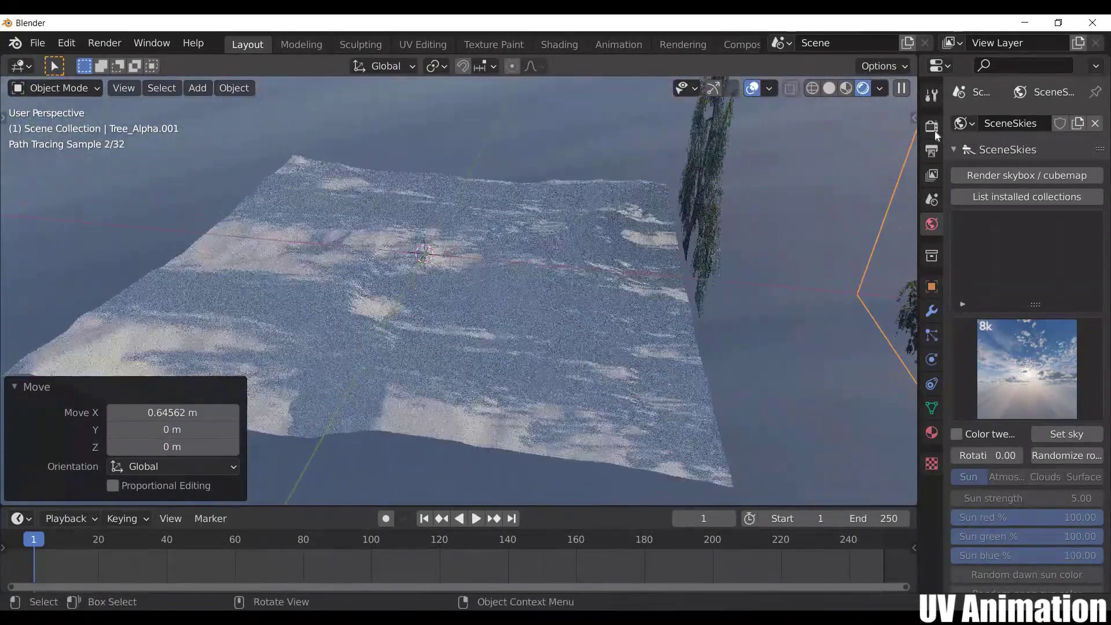
Step: Enable Transparent in the render Film settings, then select the landscape
left_click(933, 128)
left_click(959, 341)
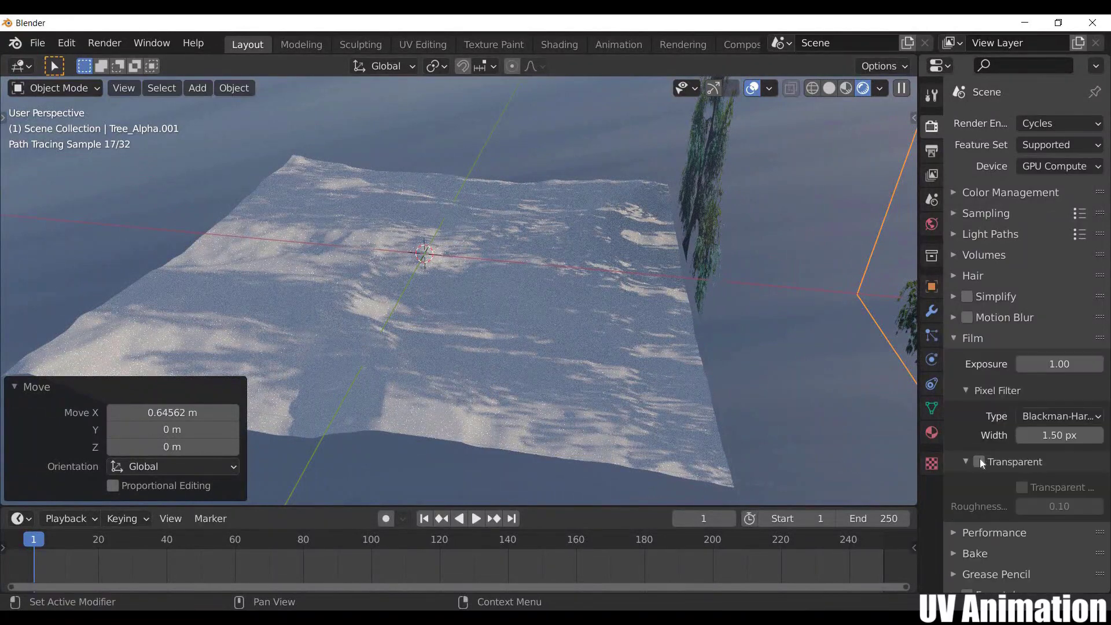
left_click(979, 461)
middle_click_drag(565, 371, 491, 356)
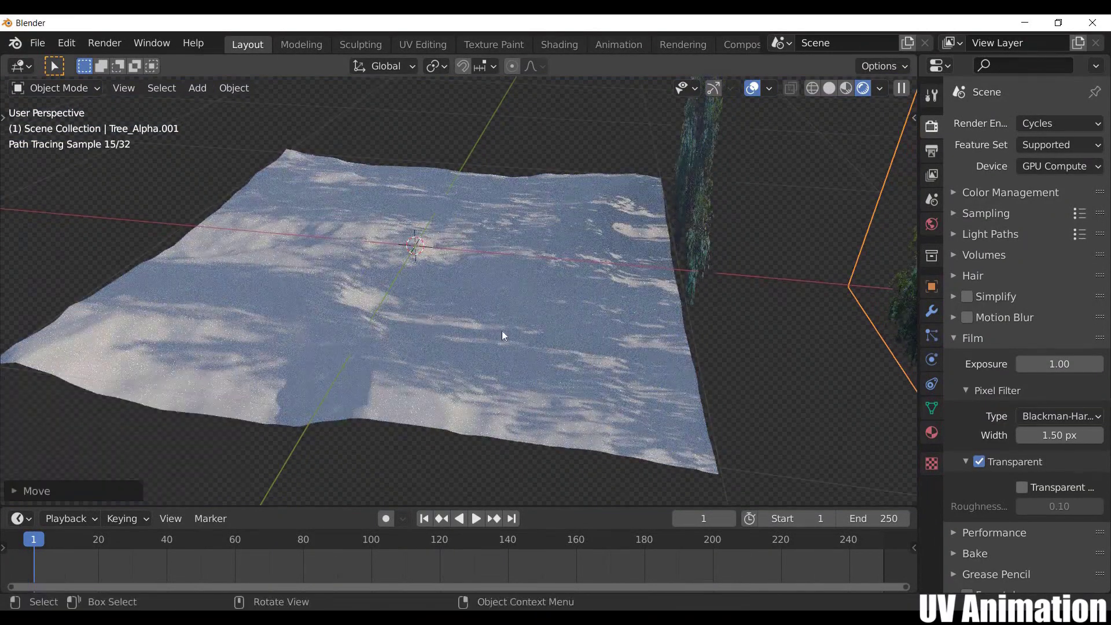
left_click(572, 368)
middle_click_drag(498, 363, 753, 289)
left_click(972, 338)
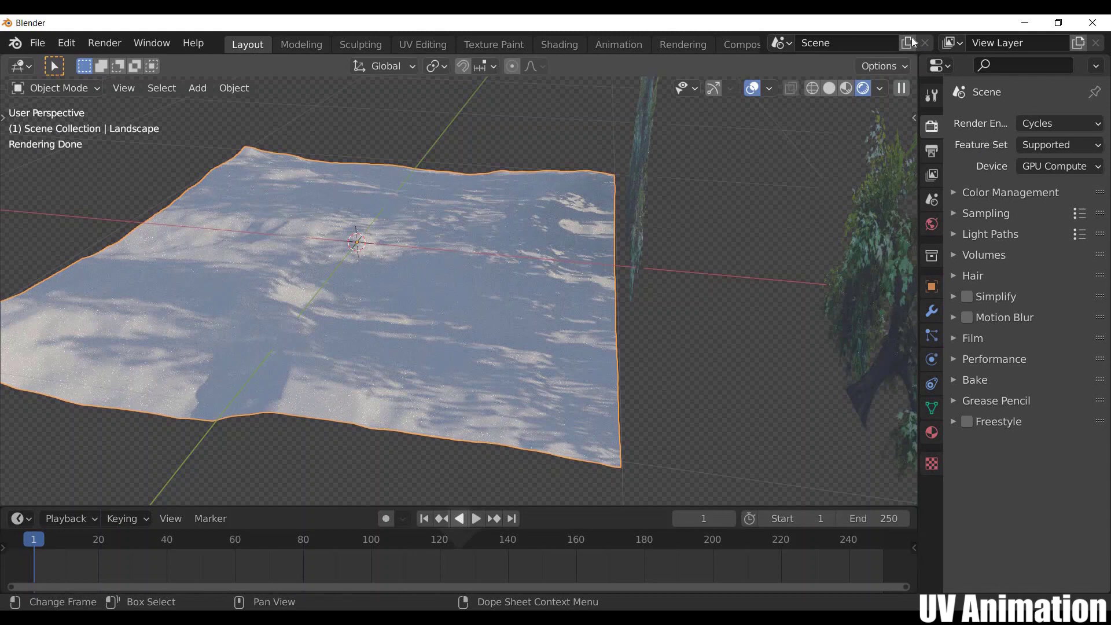
middle_click_drag(694, 348, 694, 391, "shift")
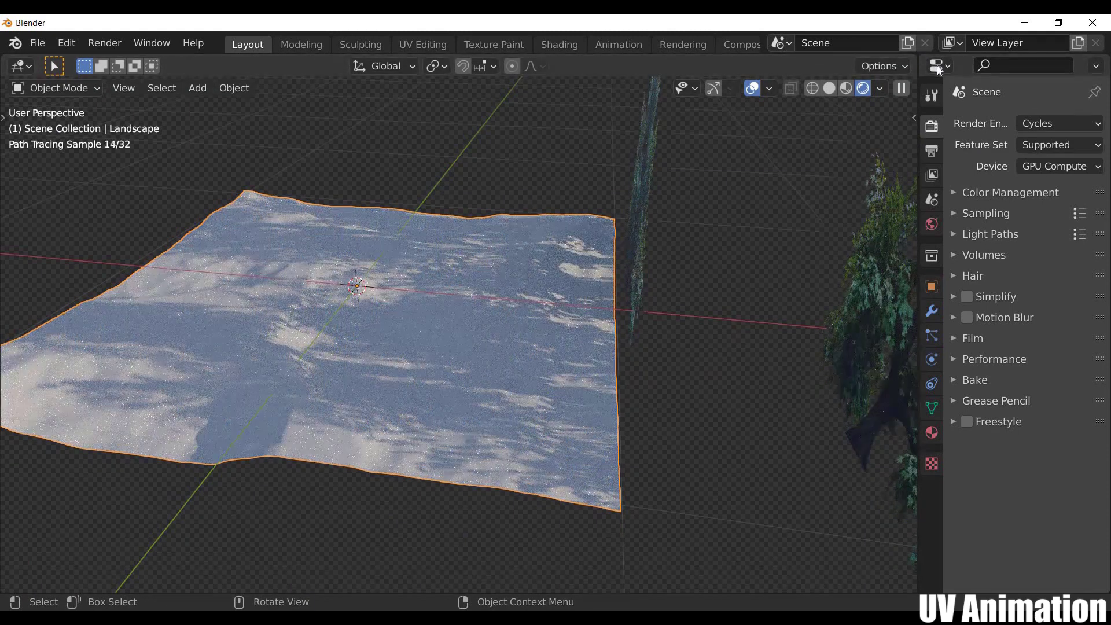
Step: Switch the properties area to the Shader Editor and add a new landscape material named Ground
left_click(939, 67)
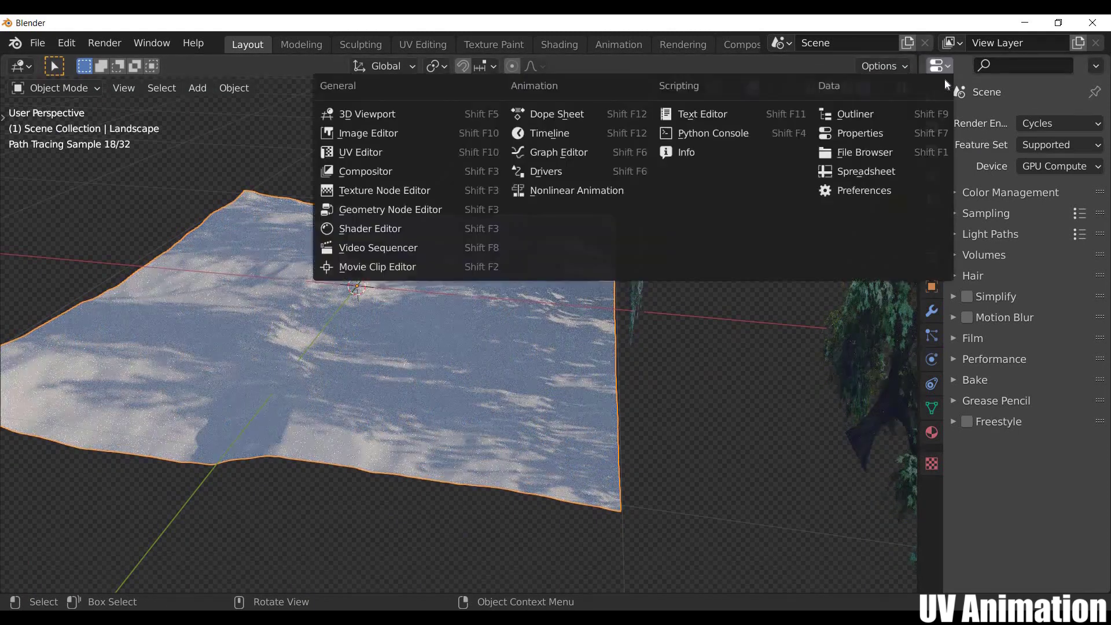
left_click(379, 229)
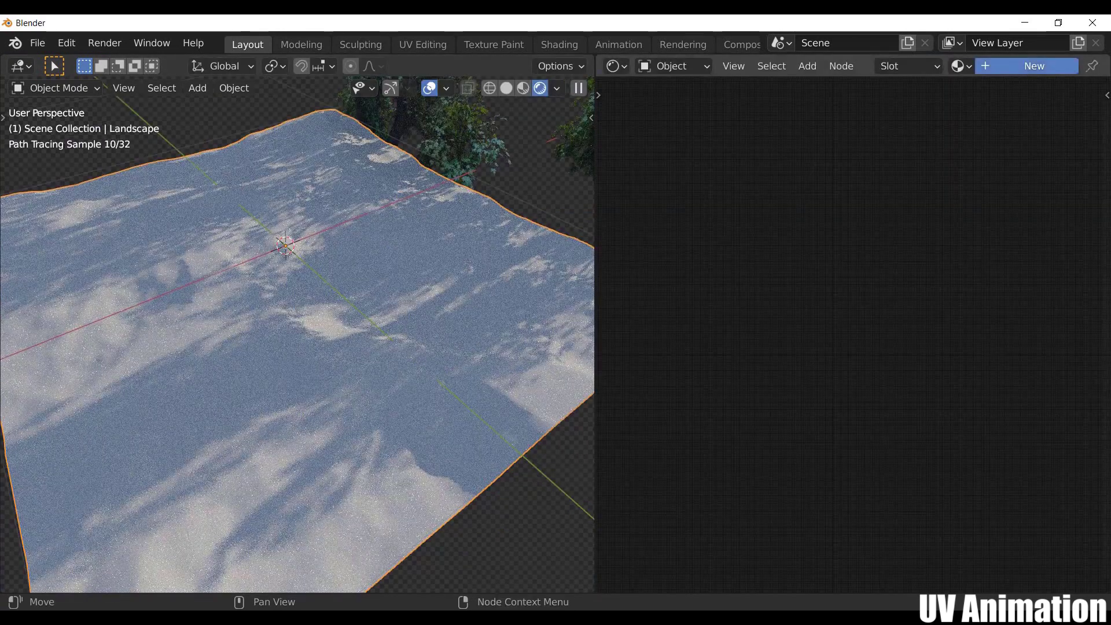
left_click(1023, 66)
type("Ground")
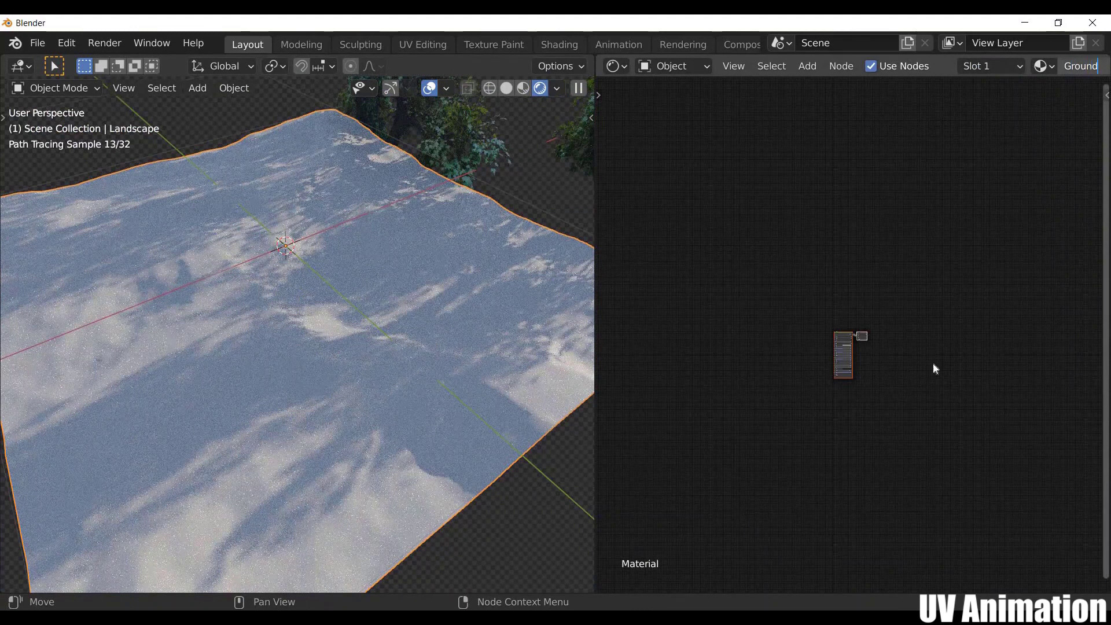
key("Return")
Step: Open Explorer's Ground folder and drag Ground-ROUGHNESS, Ground-NRM and Ground-HEIGHT into the node tree
key("alt+Tab")
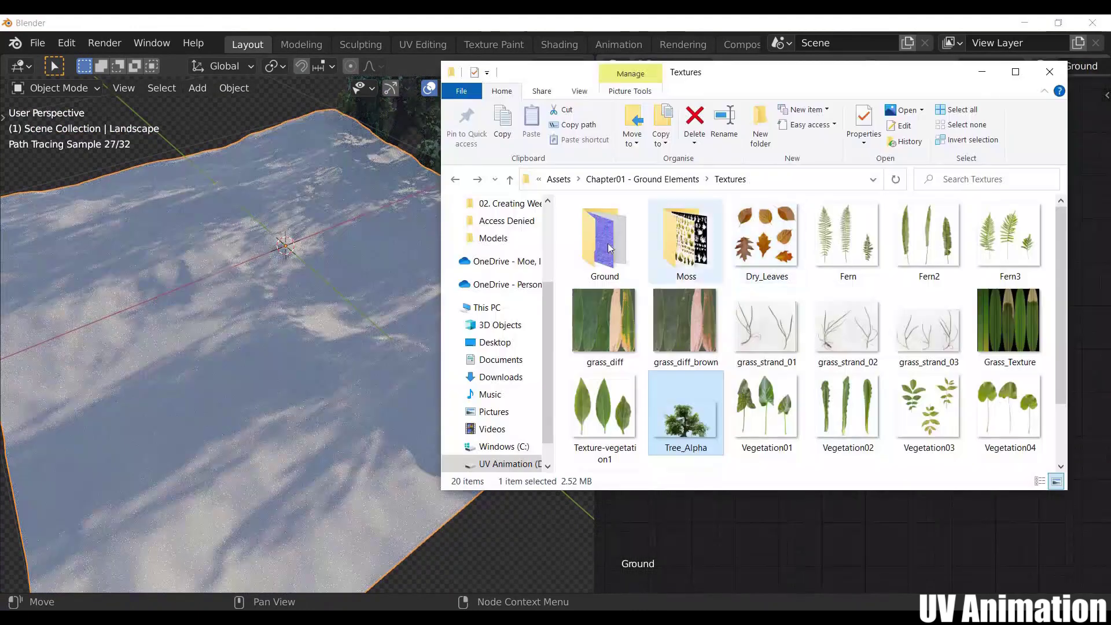
double_click(607, 248)
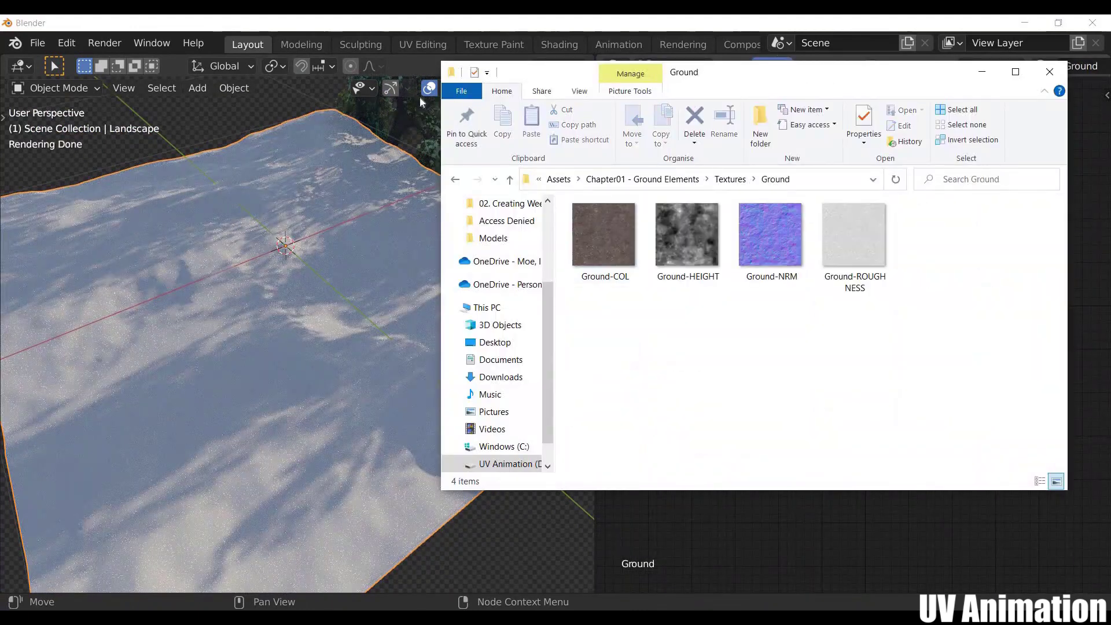
mouse_move(753, 72)
left_mouse_down()
mouse_move(519, 73)
mouse_move(276, 93)
left_mouse_up()
left_click(145, 263)
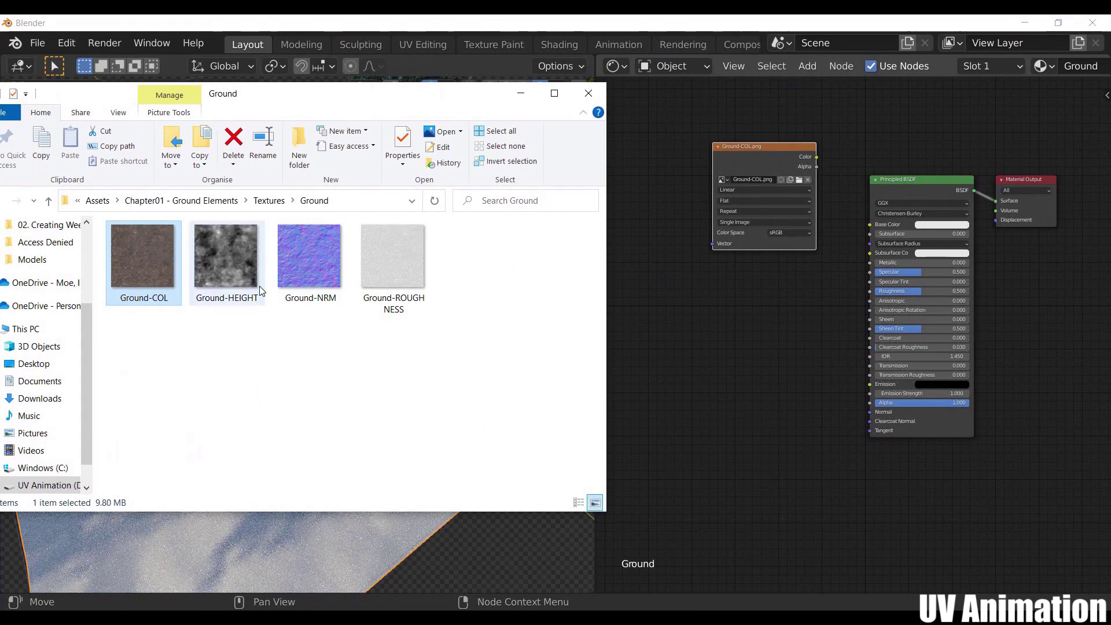
left_click_drag(384, 255, 739, 311)
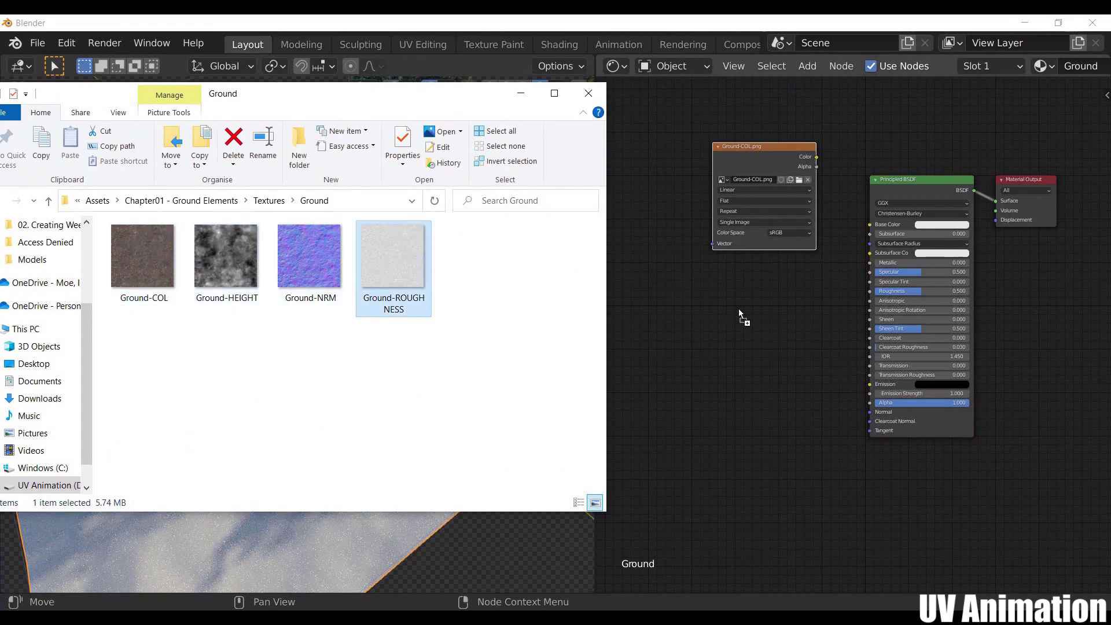
left_click_drag(298, 255, 719, 434)
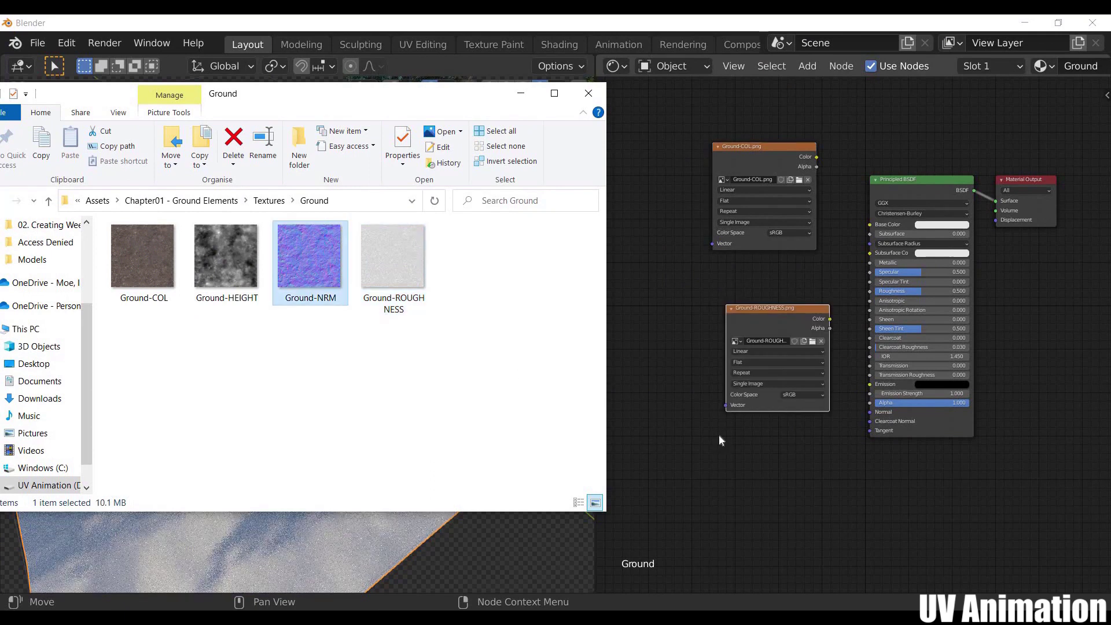
left_click_drag(210, 263, 720, 347)
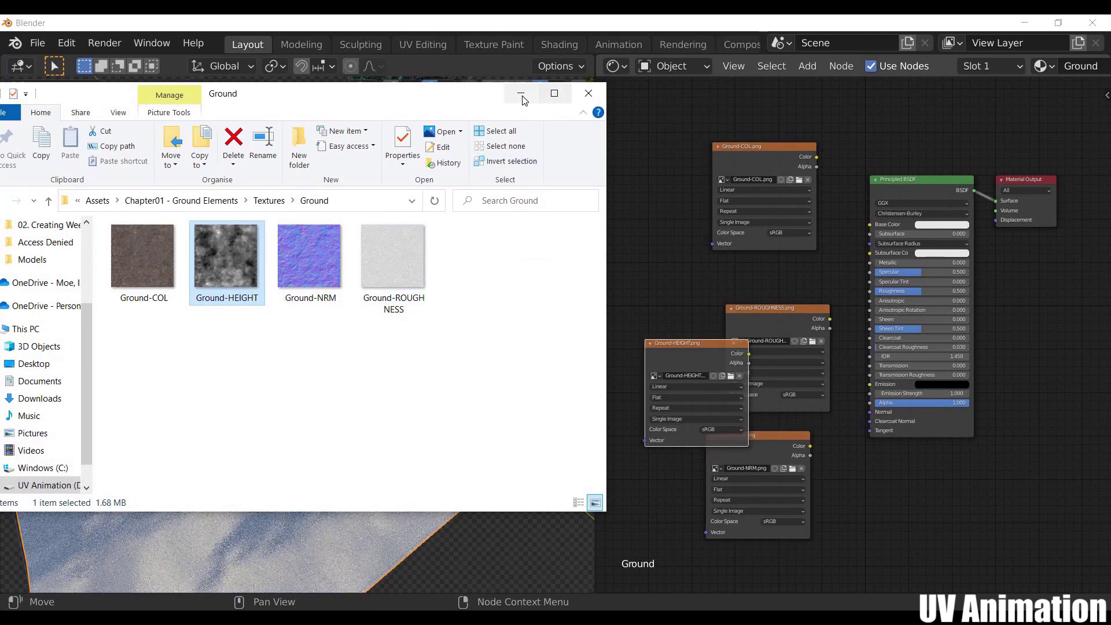
left_click(805, 429)
Step: Position the Ground-HEIGHT and Ground-ROUGHNESS nodes and set Ground-HEIGHT to Non-Color
scroll(804, 429, "up", 3)
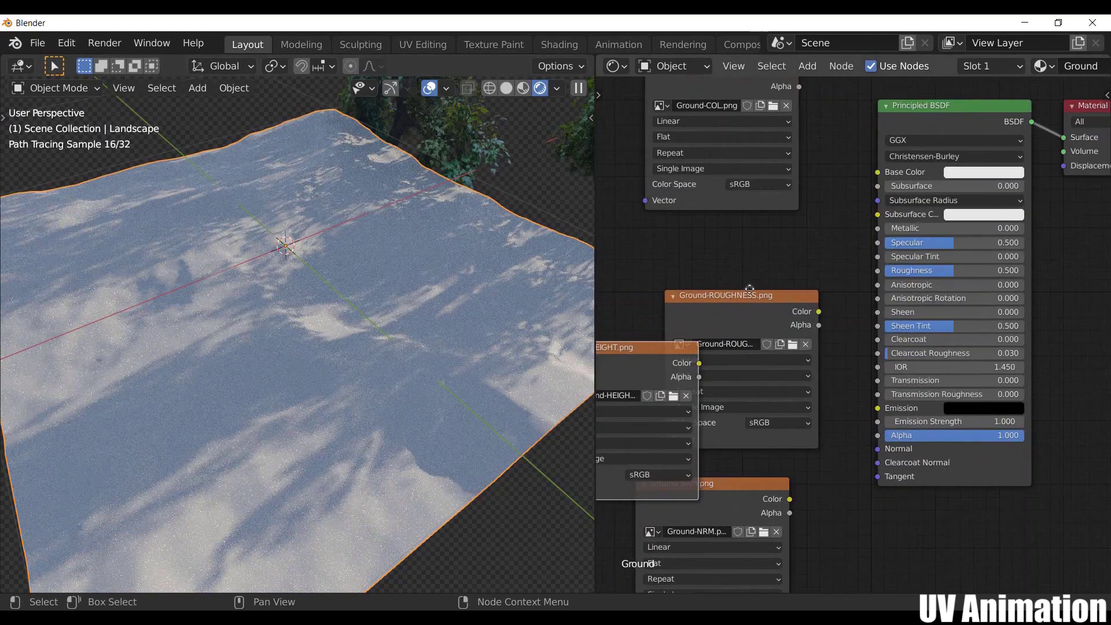
left_click(863, 202)
left_click_drag(861, 255, 845, 206)
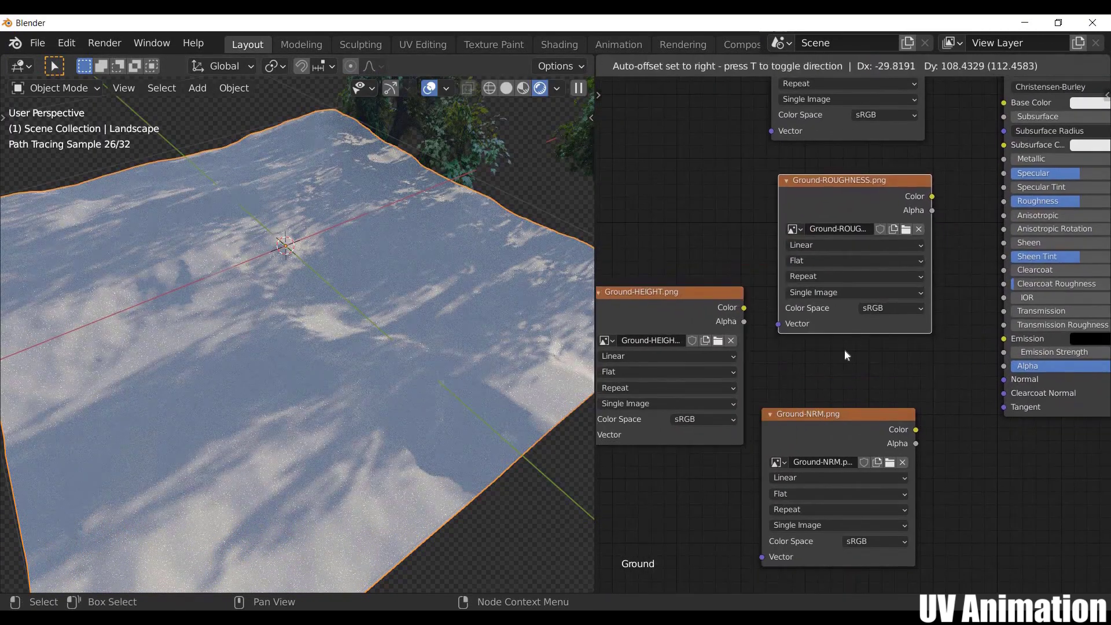
scroll(702, 373, "up", 2)
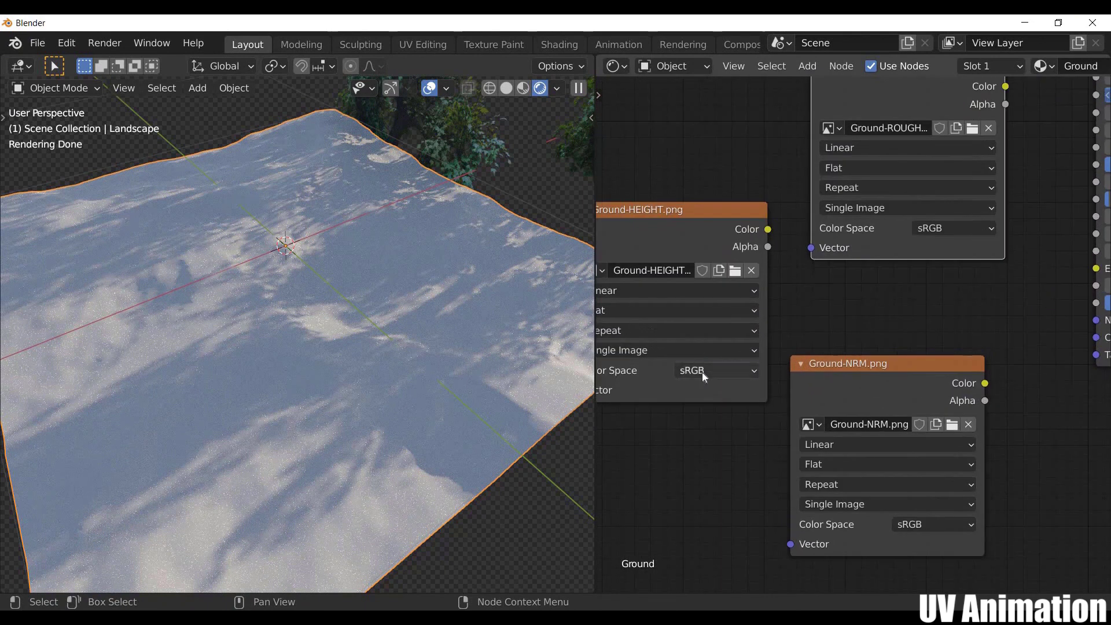
left_click(703, 372)
left_click(703, 442)
Step: Set Ground-ROUGHNESS and Ground-NRM to Non-Color and place Ground-NRM below Ground-HEIGHT
left_click(953, 228)
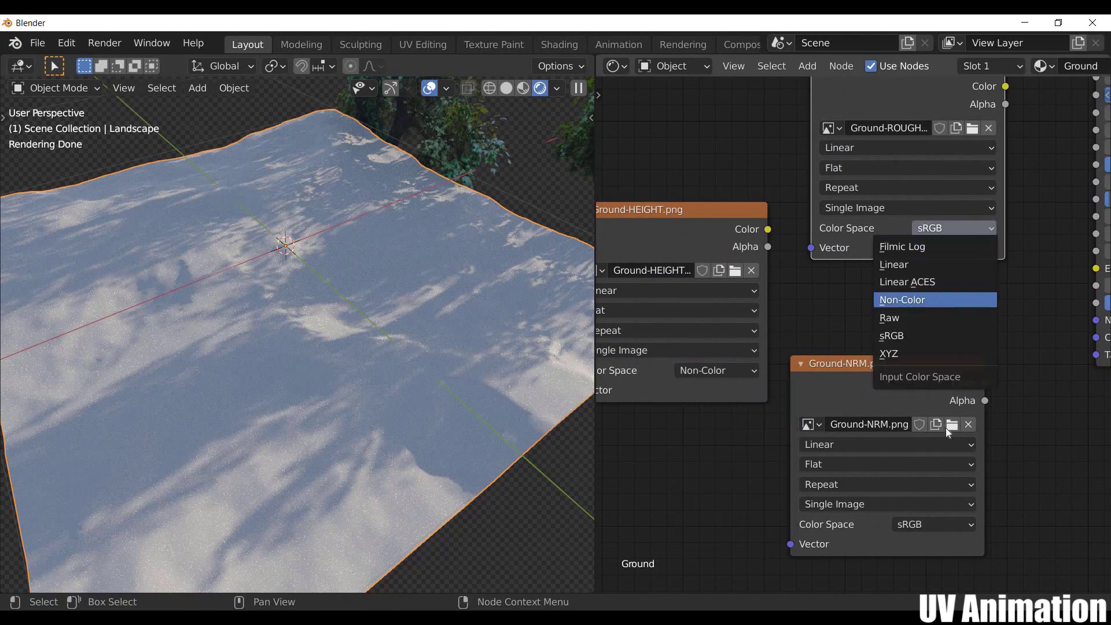
left_click(915, 300)
middle_click_drag(929, 517, 873, 409)
left_click(873, 405)
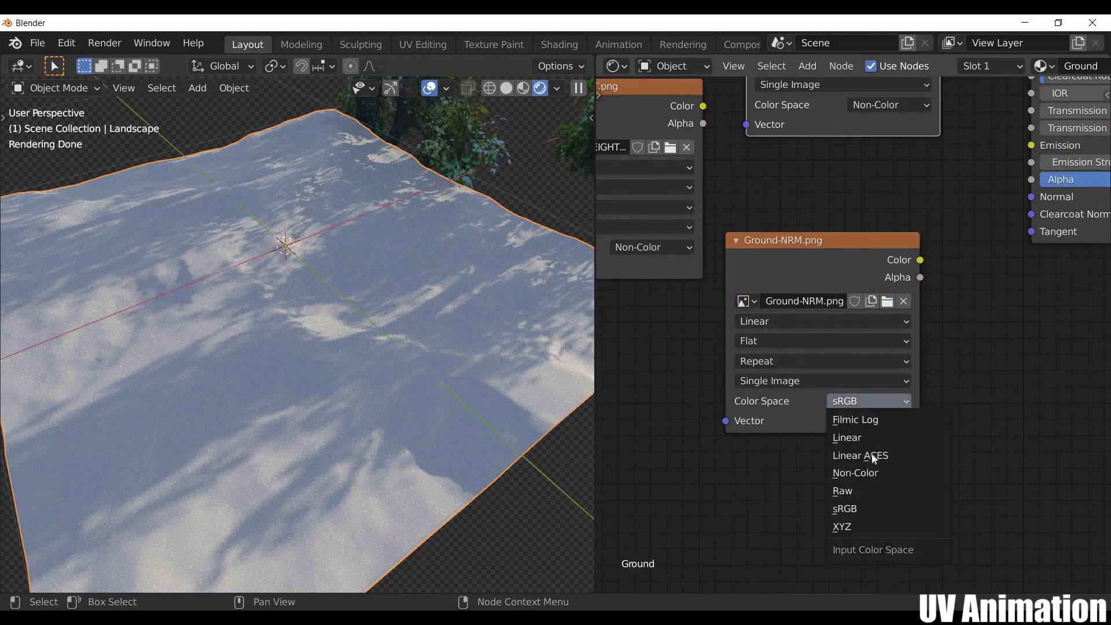
middle_click_drag(1080, 320, 765, 141)
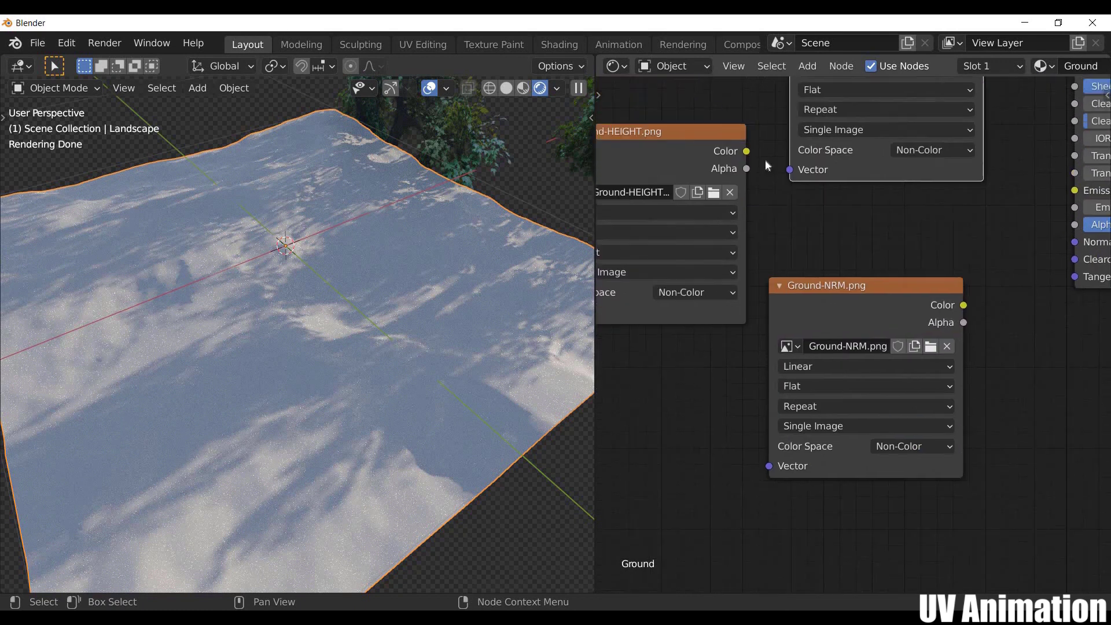
left_click_drag(993, 285, 664, 360)
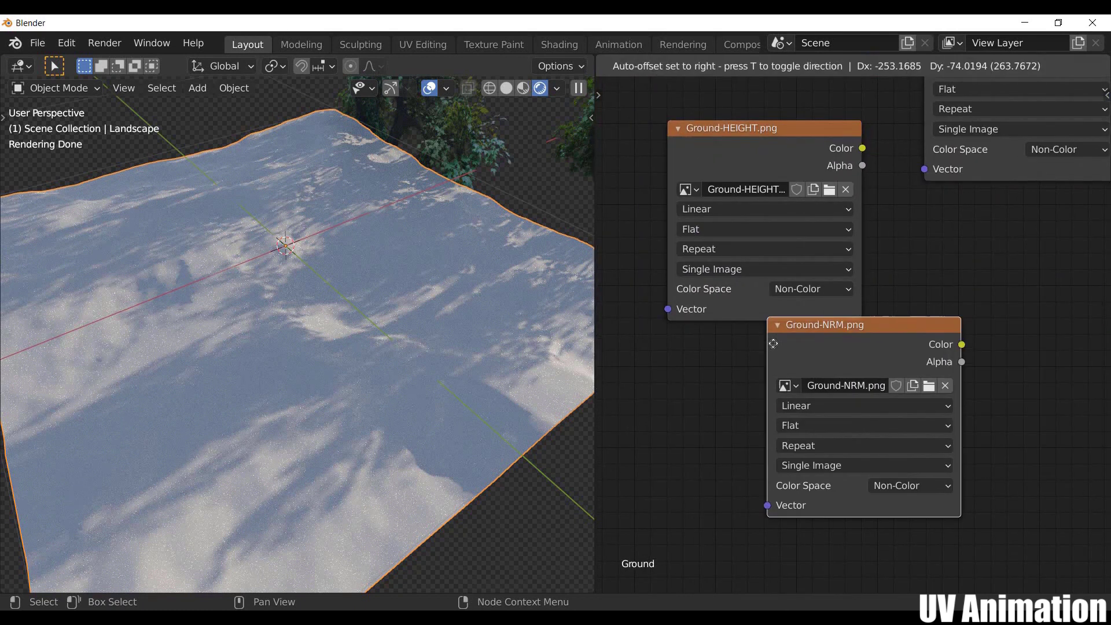
middle_click_drag(861, 241, 891, 266)
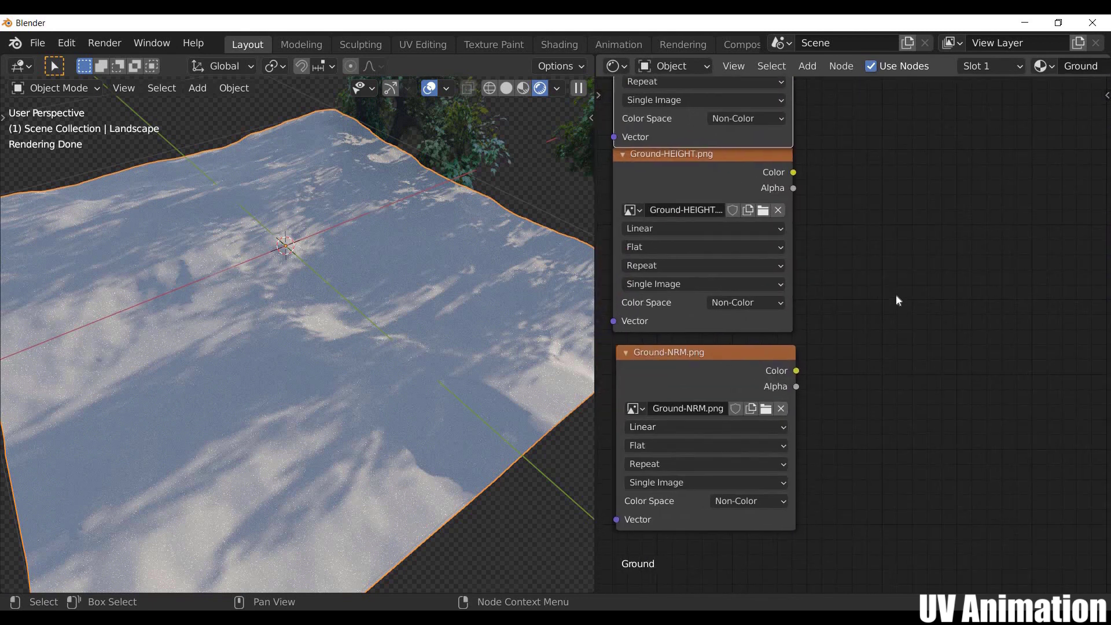
Step: Add a Normal Map node fed by Ground-NRM's Color output
key("shift+a")
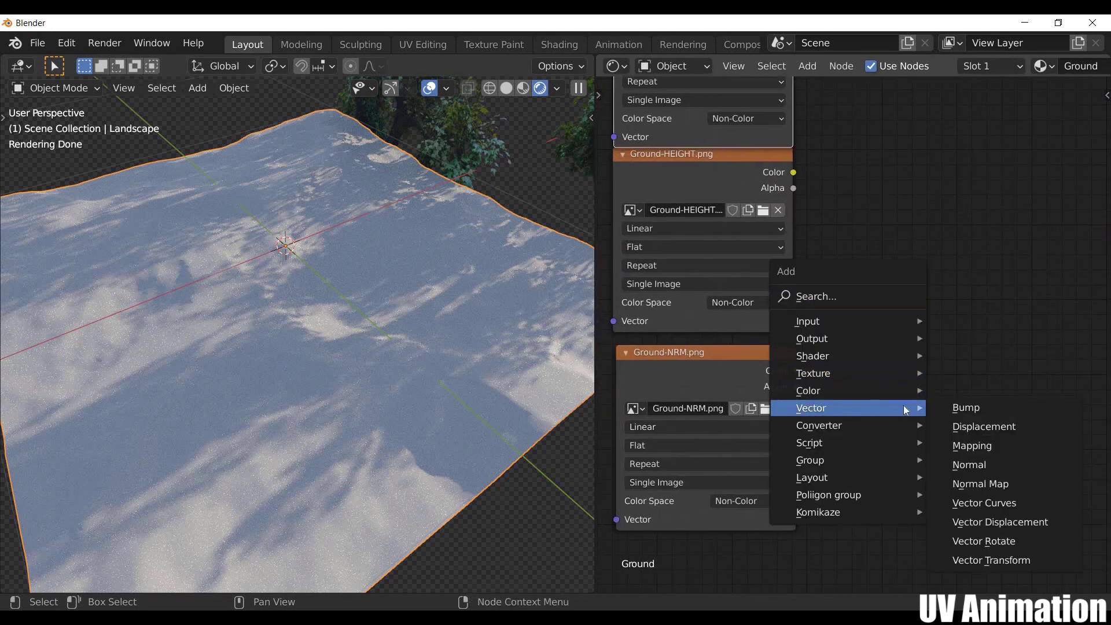
left_click(981, 484)
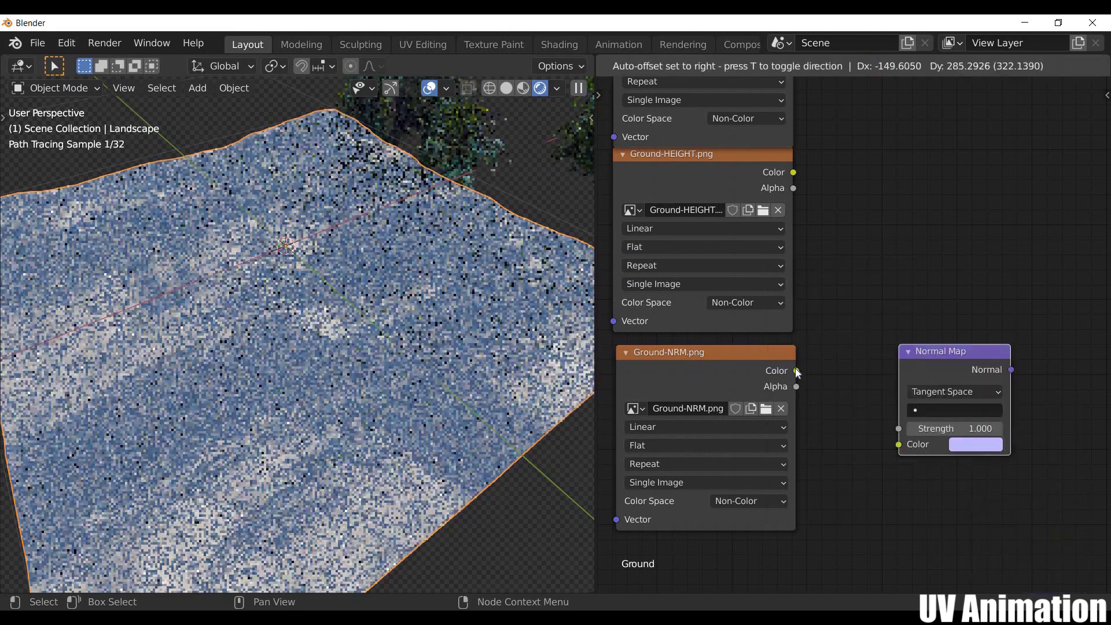
left_click(766, 330)
left_click_drag(797, 371, 868, 404)
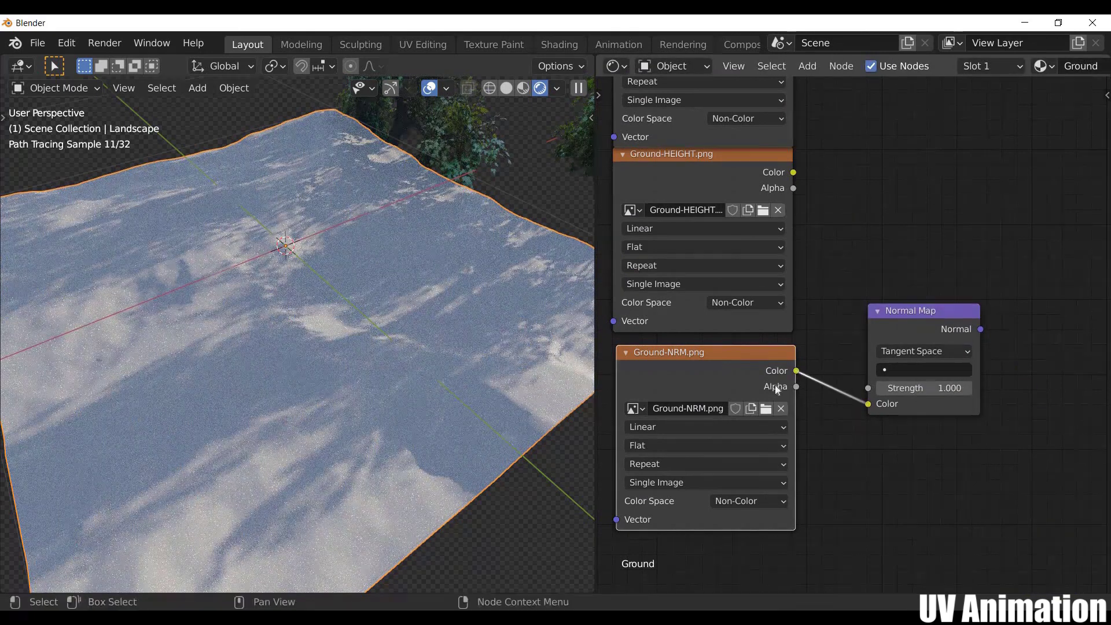
middle_click_drag(777, 389, 614, 408)
left_click_drag(748, 336, 729, 306)
Step: Add a Bump node taking the Normal Map's output and Ground-HEIGHT's Color as Height
key("shift+a")
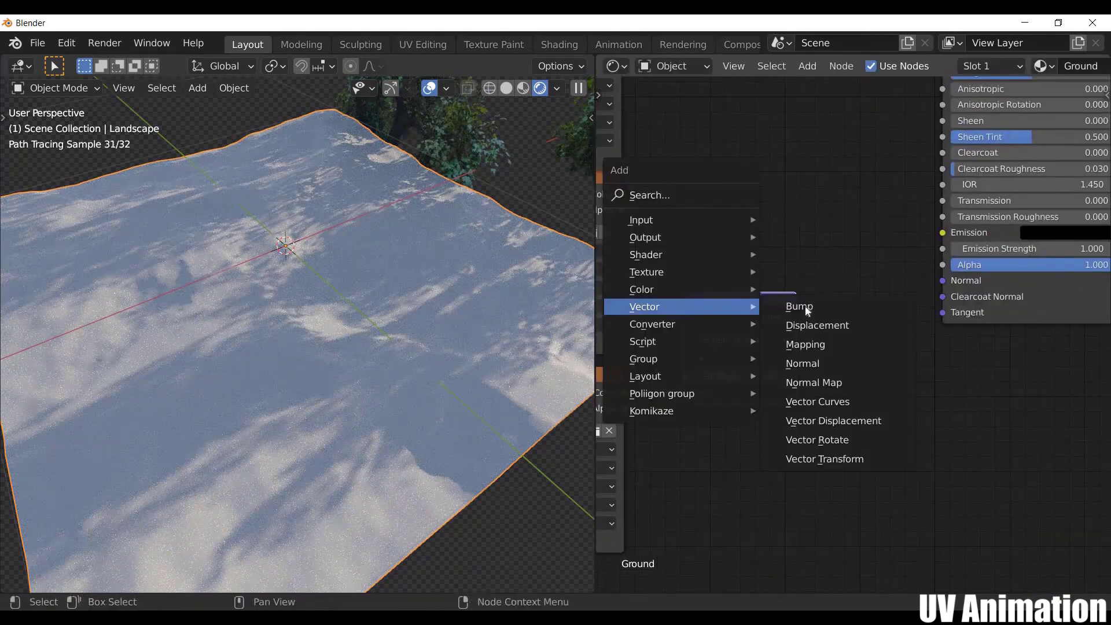
left_click(805, 307)
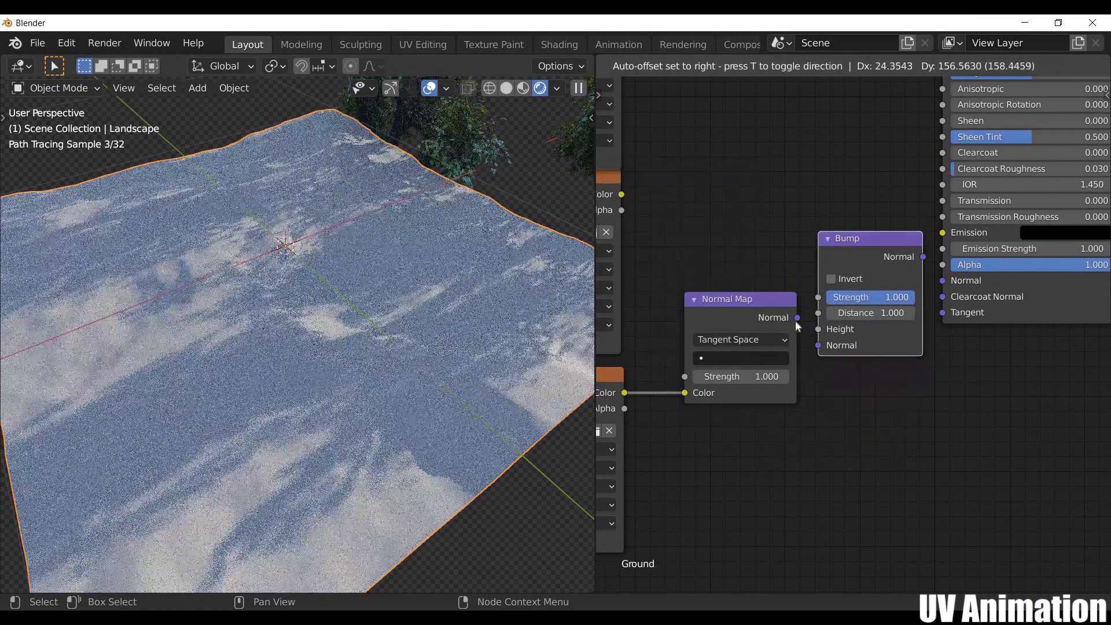
left_click(795, 321)
left_click_drag(797, 318, 818, 346)
middle_click_drag(602, 231, 699, 239)
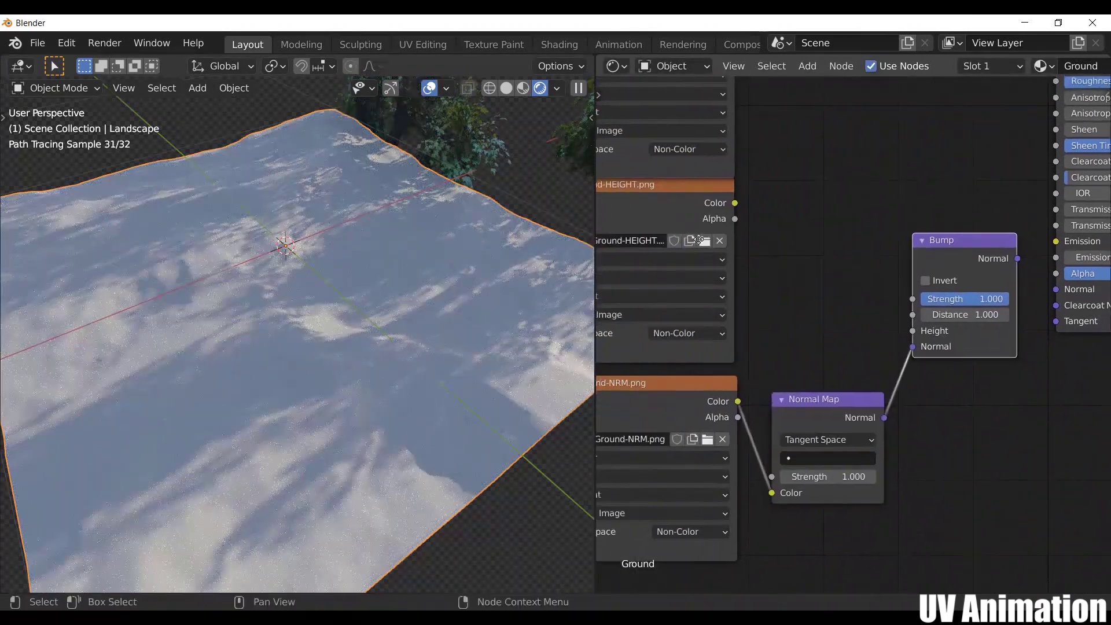
middle_click_drag(635, 206, 678, 218)
left_click_drag(683, 205, 684, 213)
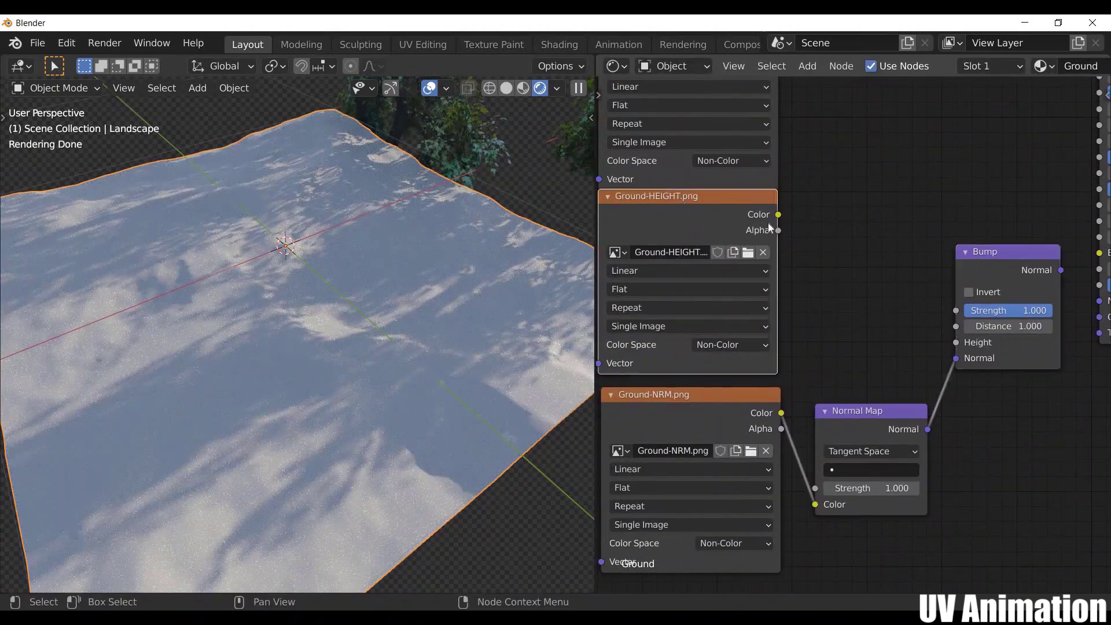
left_click_drag(779, 222, 958, 346)
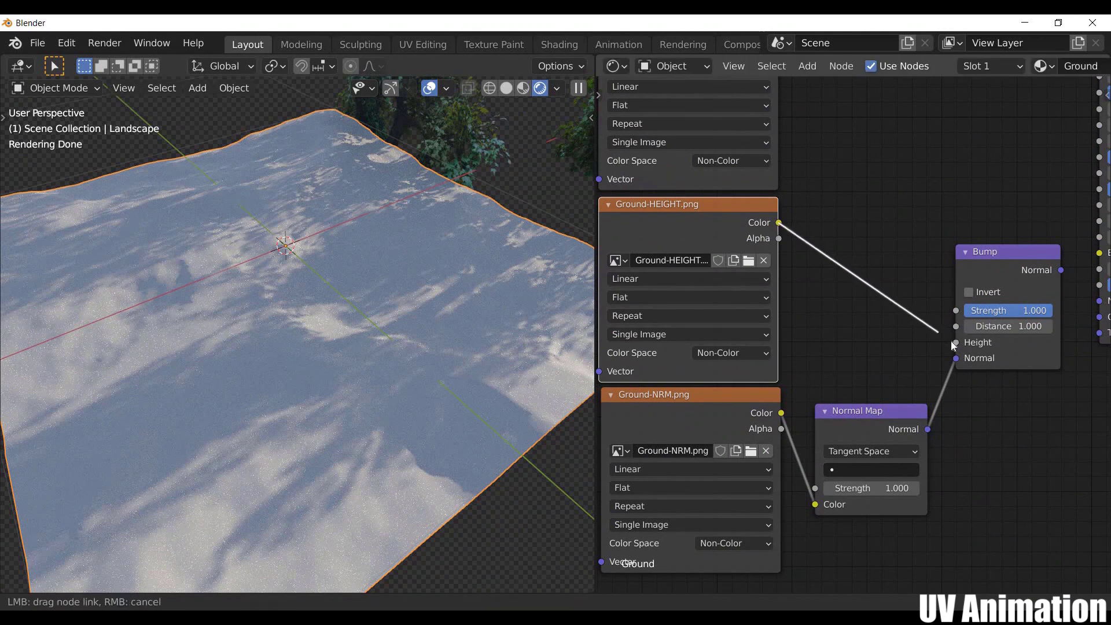
Step: Add Texture Coordinate and Mapping nodes to the ground image textures with Ctrl+T, positioned up-left of them
key("Home")
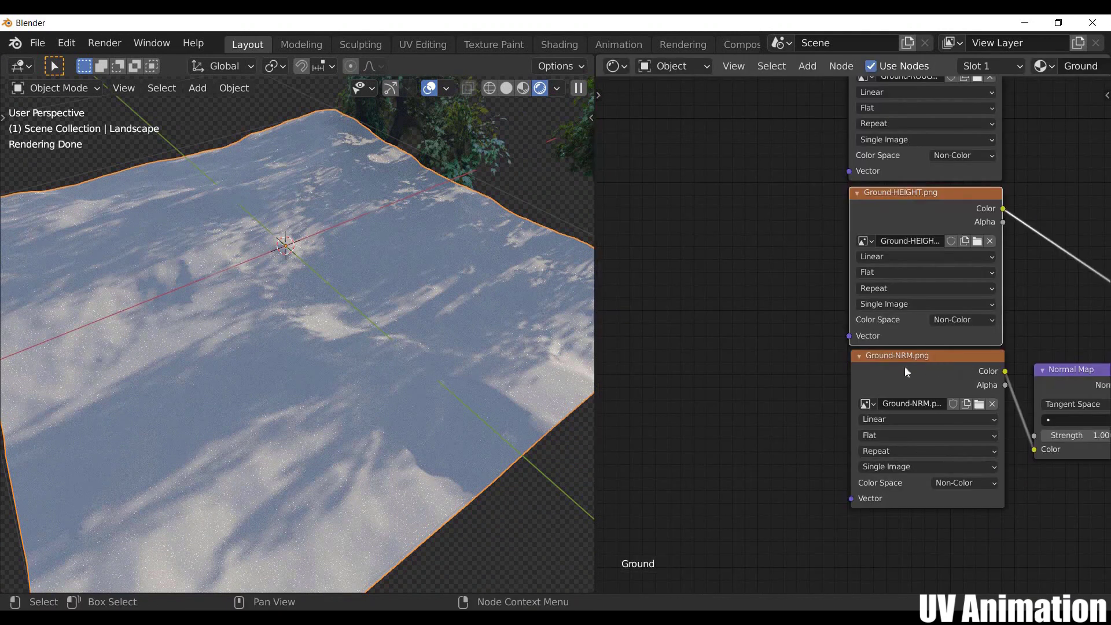
key("ctrl")
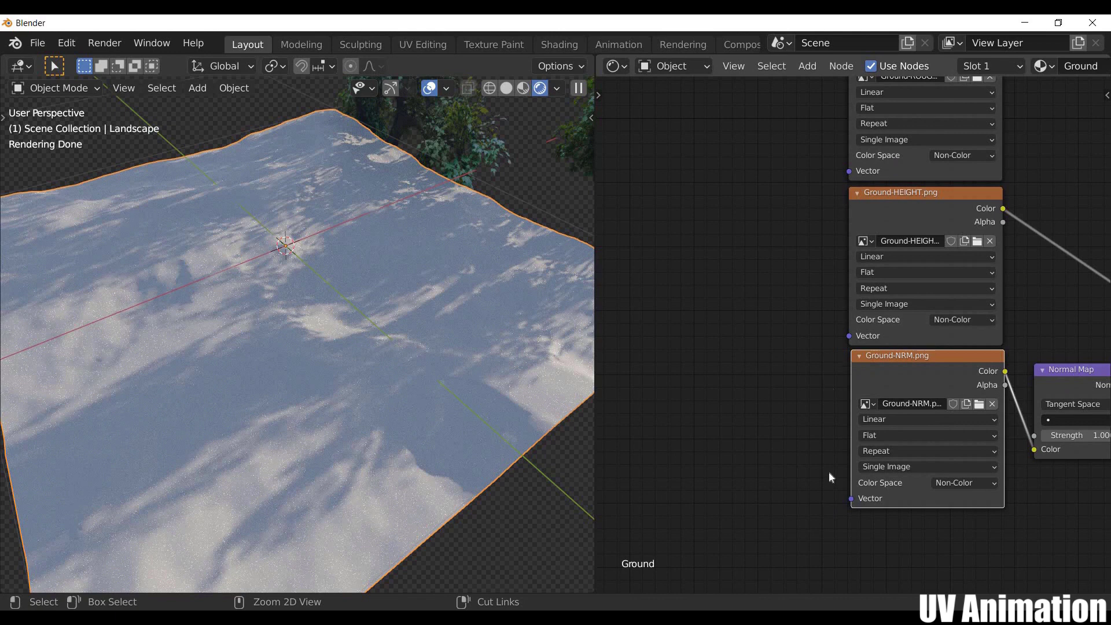
key("ctrl+t")
scroll(887, 444, "up", 5, "ctrl")
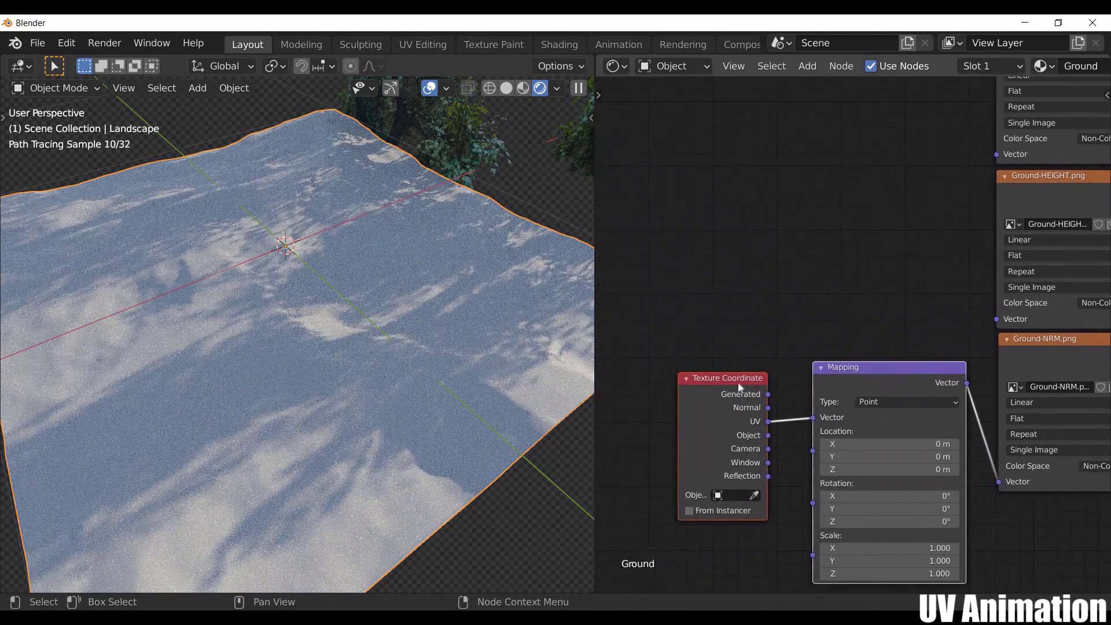
left_click_drag(922, 405, 911, 397)
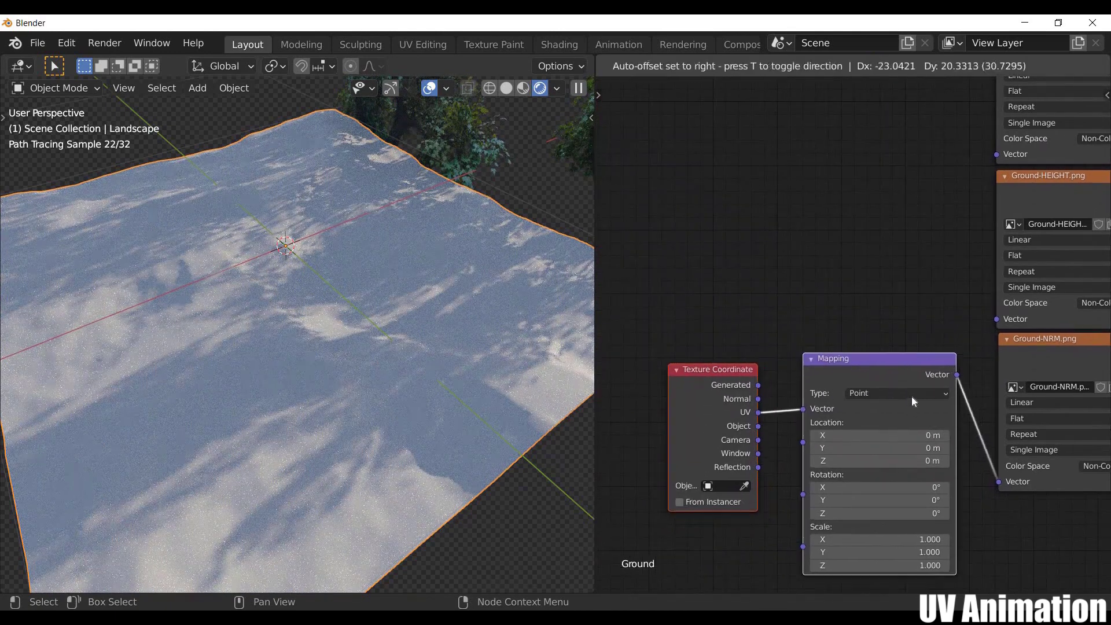
left_click_drag(836, 359, 753, 286)
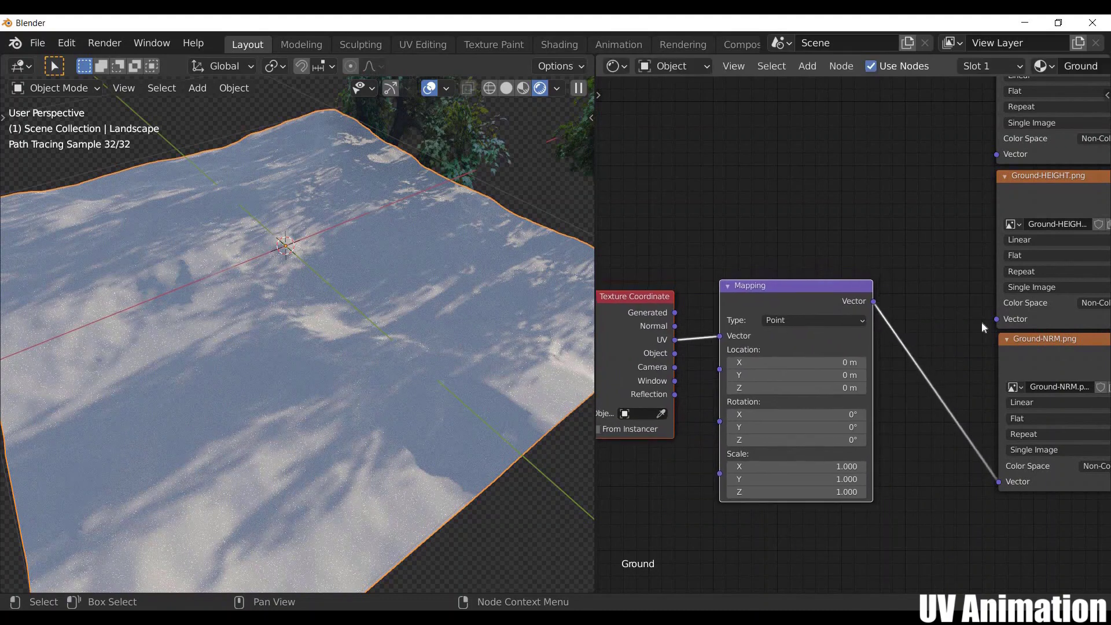
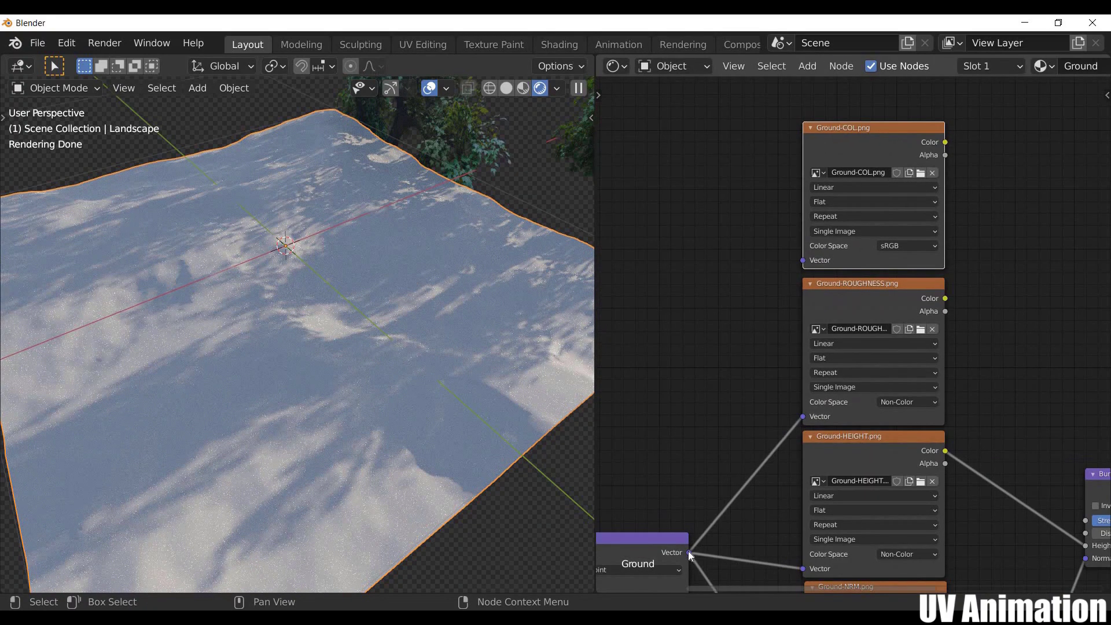
Step: Link the Mapping node's Vector output to the Ground-COL.png texture's Vector input
mouse_move(688, 552)
left_mouse_down()
mouse_move(713, 386)
mouse_move(805, 294)
left_mouse_up()
middle_click_drag(926, 579, 830, 342)
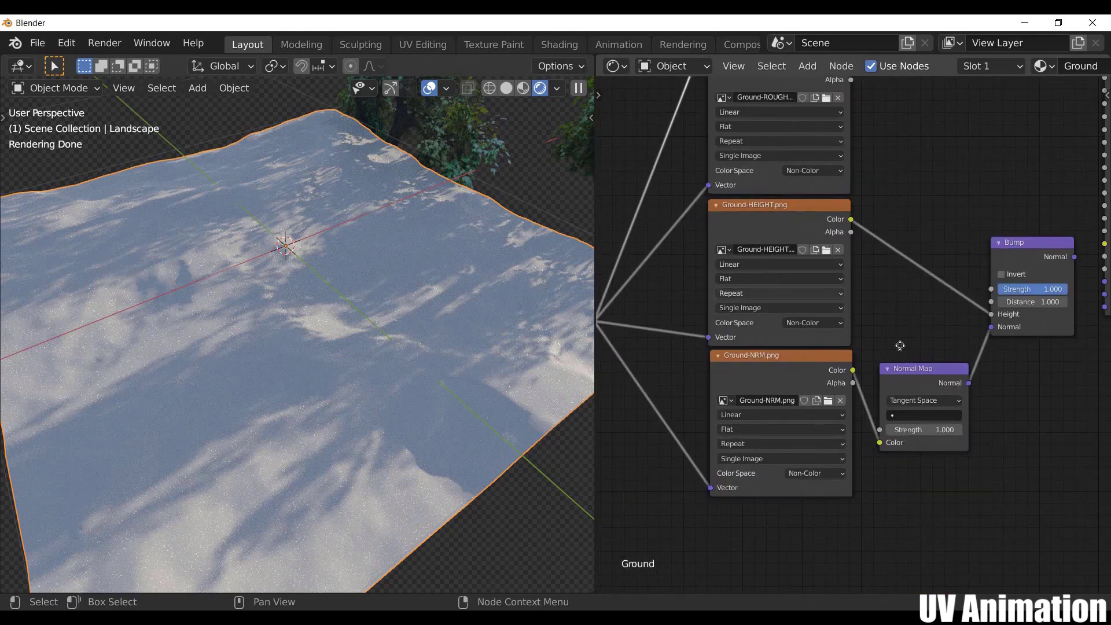
scroll(894, 317, "up", 1)
middle_click_drag(895, 319, 680, 321)
scroll(836, 245, "up", 1)
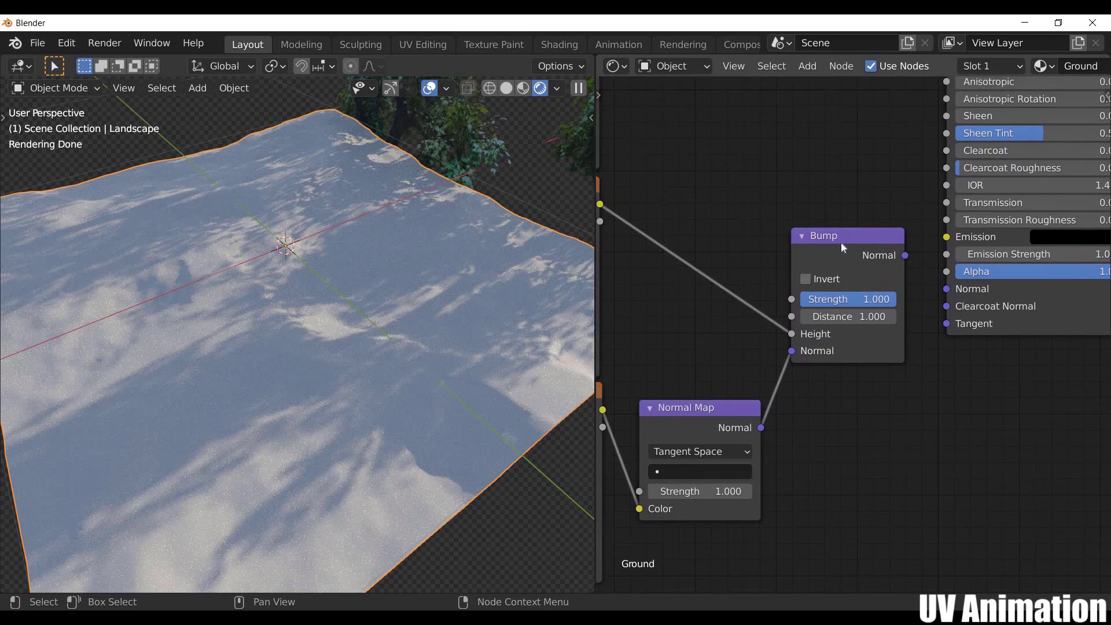
Step: Preview the Bump node on the terrain and set Normal Map strength to 0.5
left_click(842, 242, "ctrl+shift")
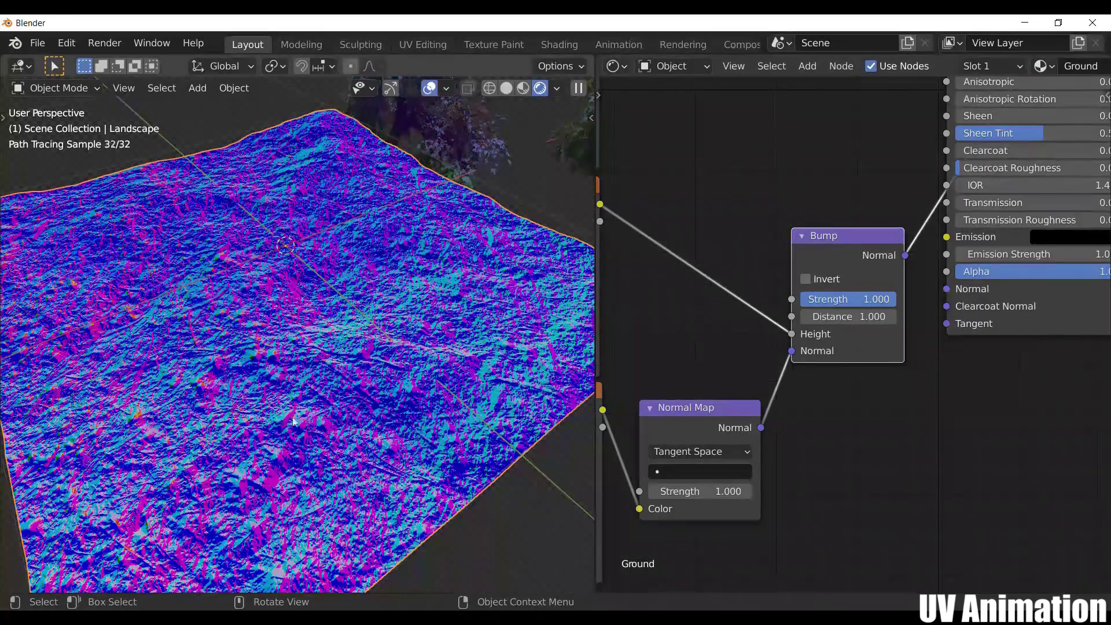
mouse_move(292, 402)
middle_mouse_down()
mouse_move(696, 483)
mouse_move(794, 432)
middle_mouse_up()
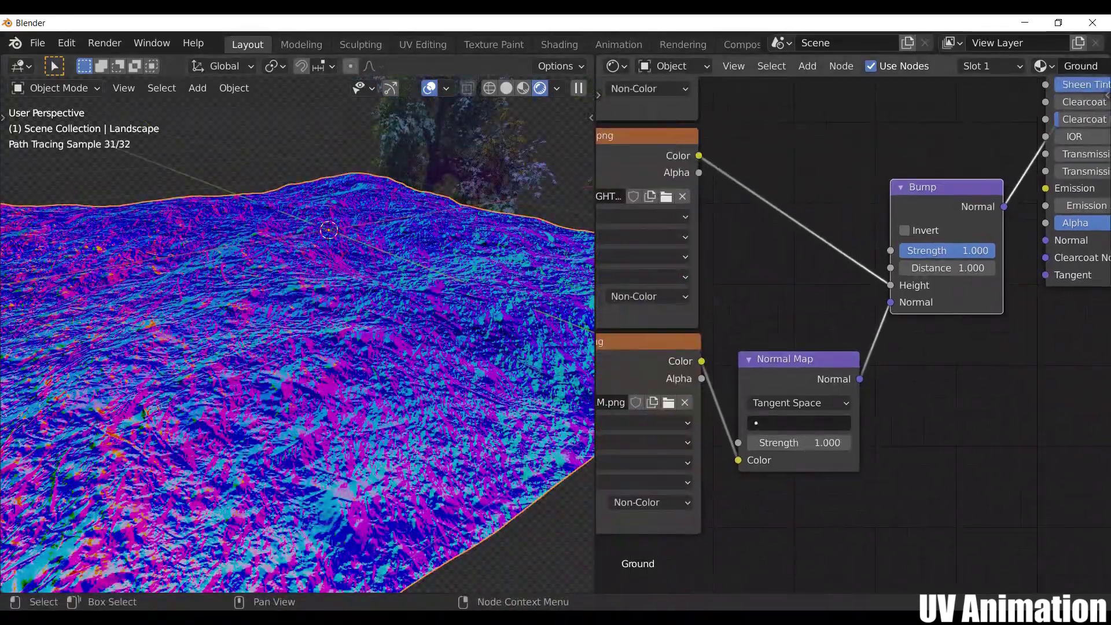
left_click(799, 443)
type("0.500")
key("Return")
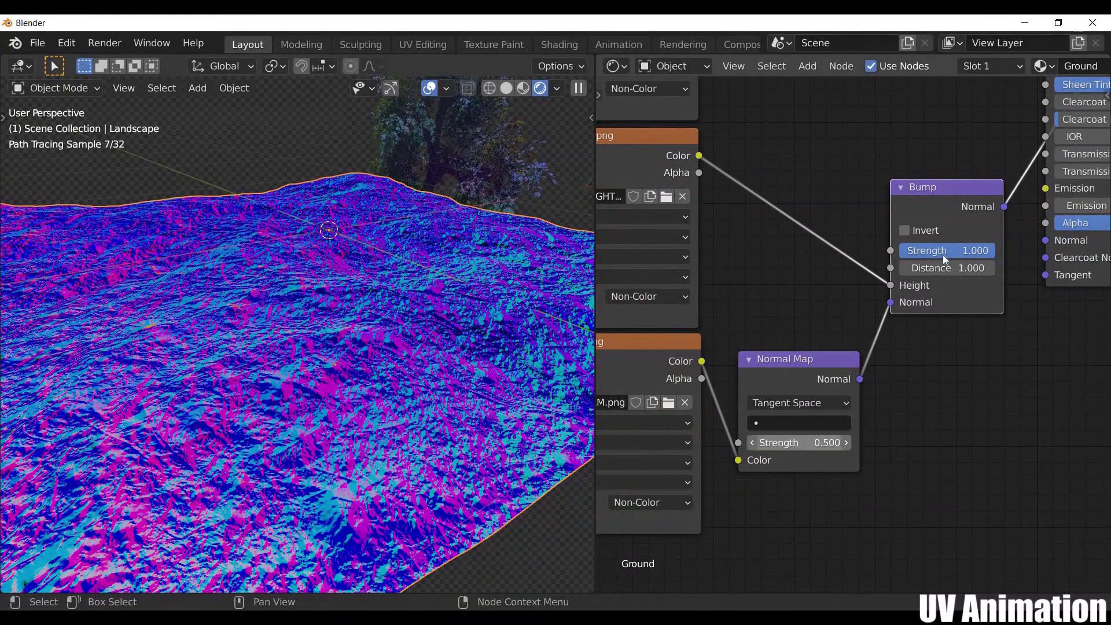
Step: Lower the Bump node's Strength from 1.0 to 0.2
left_click(952, 250)
type(".")
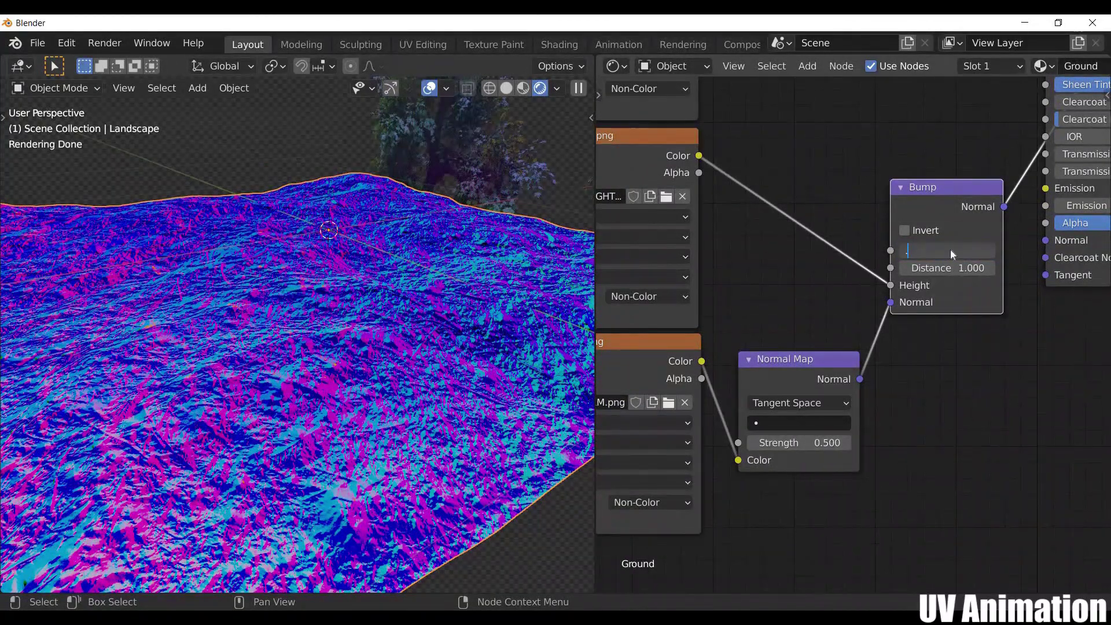
type("5")
key("Return")
left_click(952, 250)
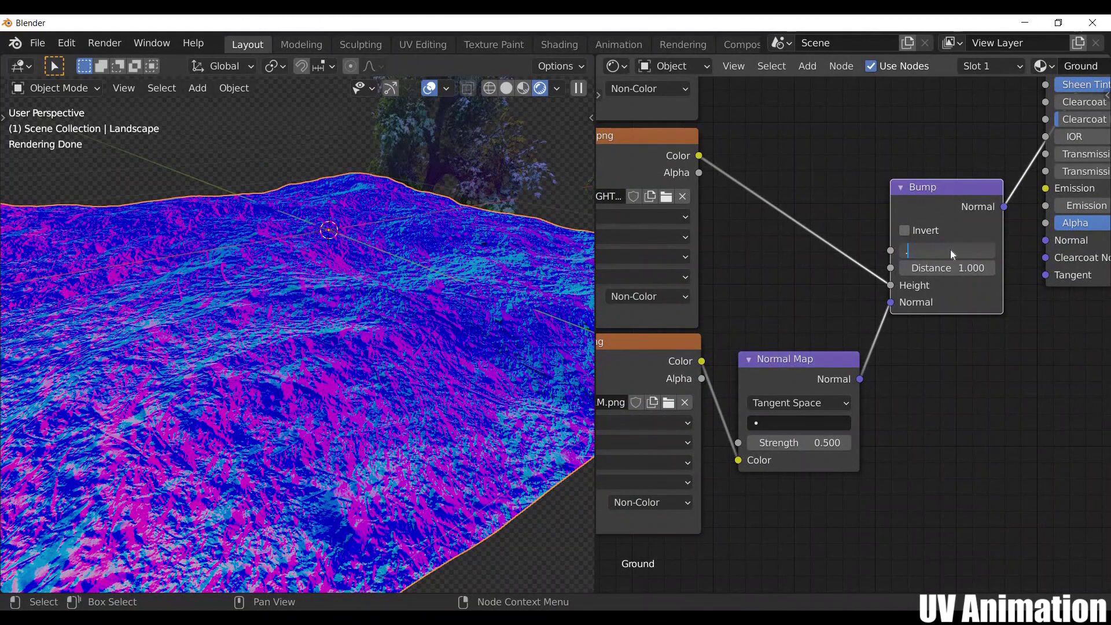
type("2")
key("Return")
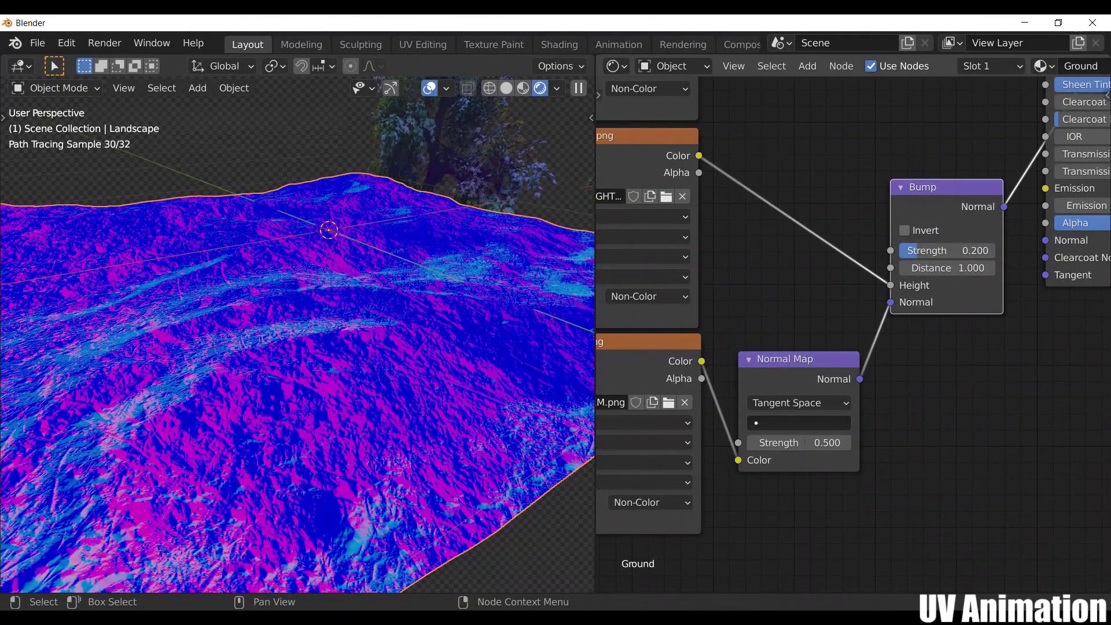
left_click(804, 437)
scroll(820, 381, "down", 2)
scroll(820, 380, "up", 2)
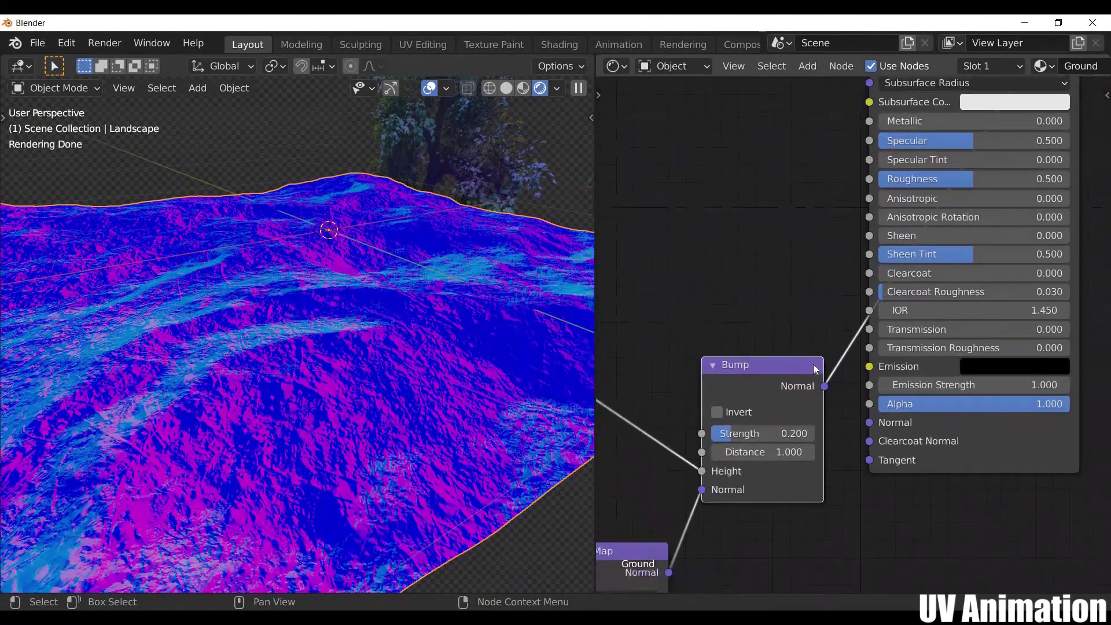
Step: Connect the Bump node's Normal output to the Principled BSDF Normal input
left_click_drag(859, 402, 868, 346)
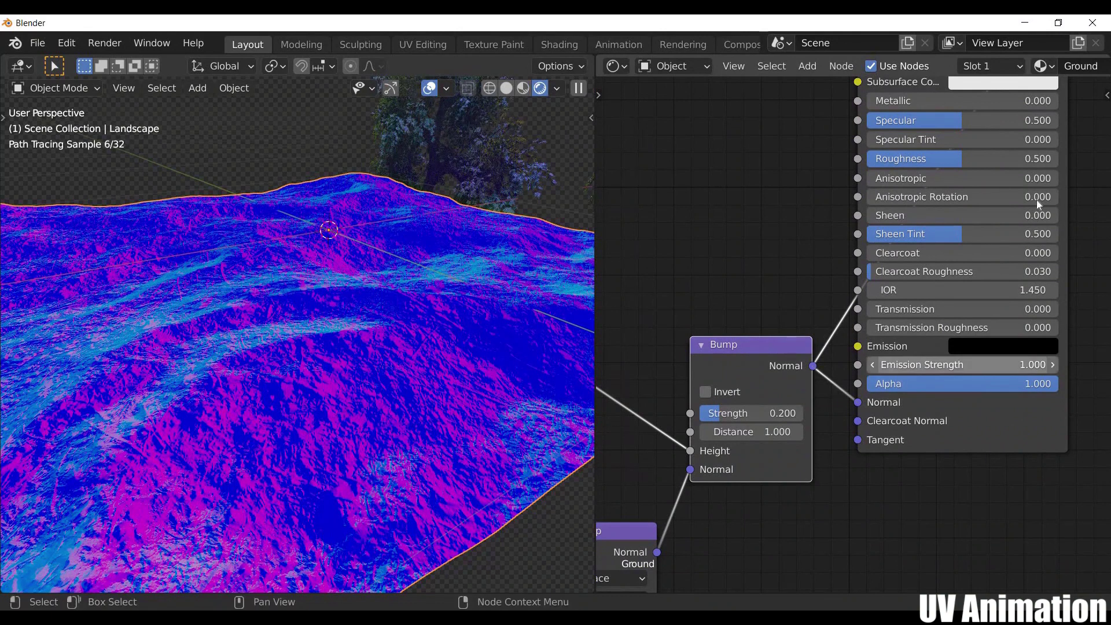
scroll(965, 387, "down", 2)
scroll(965, 388, "down", 1)
mouse_move(964, 387)
middle_mouse_down()
mouse_move(896, 369)
mouse_move(807, 290)
middle_mouse_up()
scroll(896, 369, "up", 1)
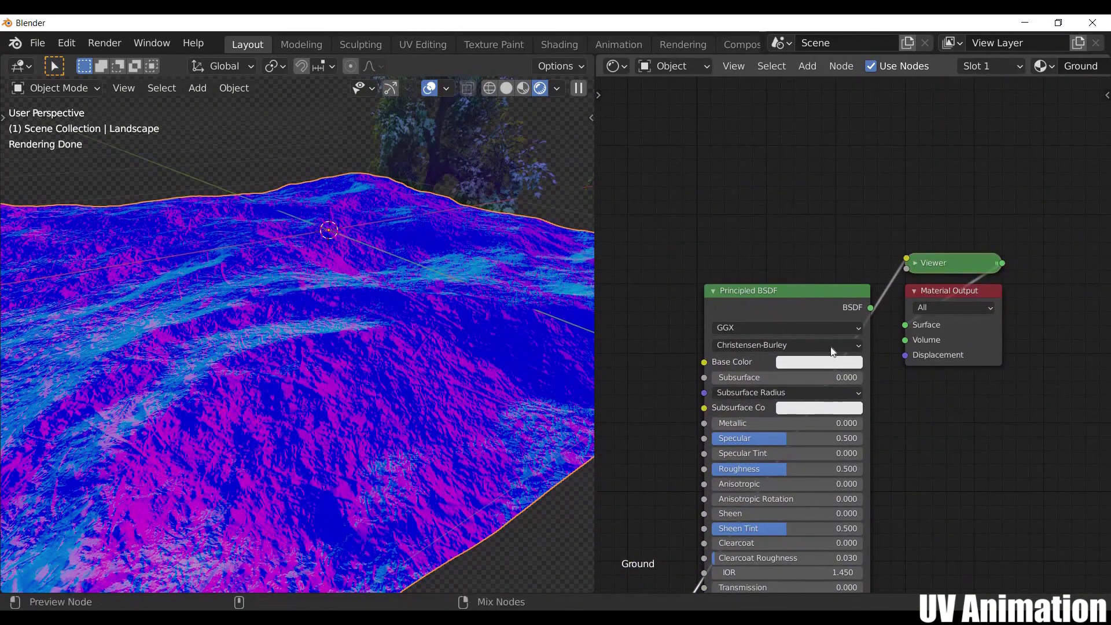
Step: Restore the full Principled BSDF shader as the viewport output instead of the Bump preview
left_click(810, 301, "ctrl+shift")
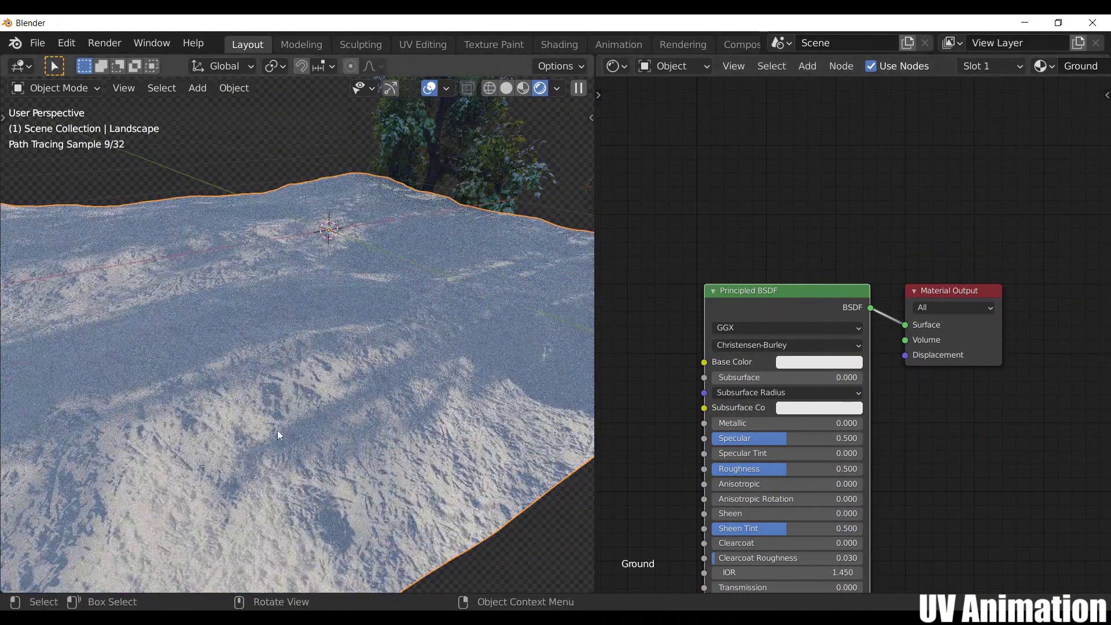
middle_click_drag(463, 436, 234, 374)
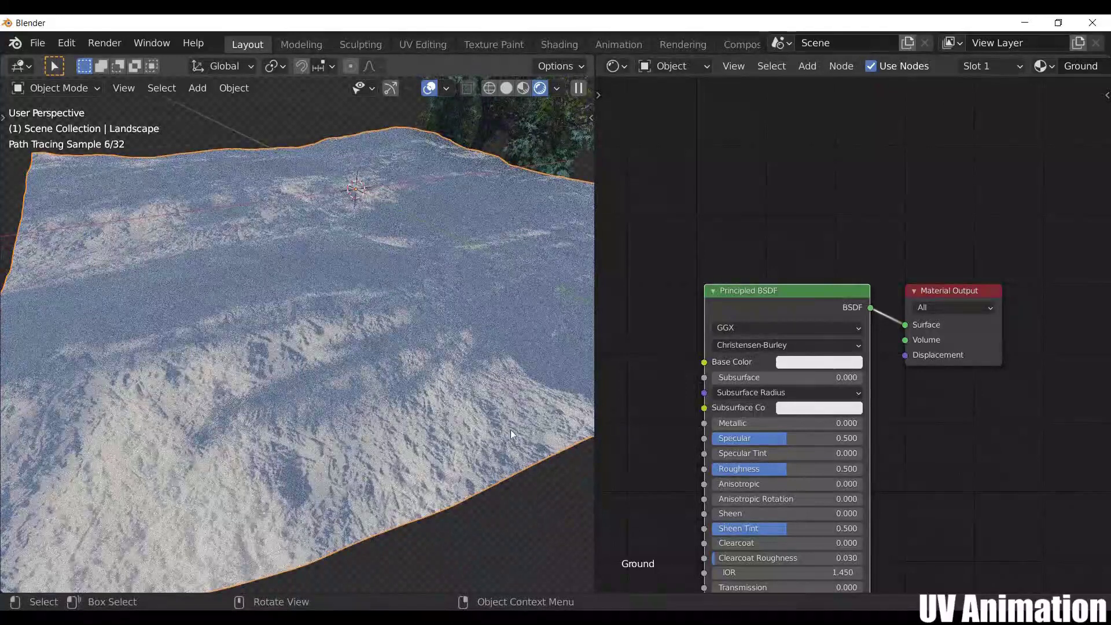
middle_click_drag(616, 382, 852, 346)
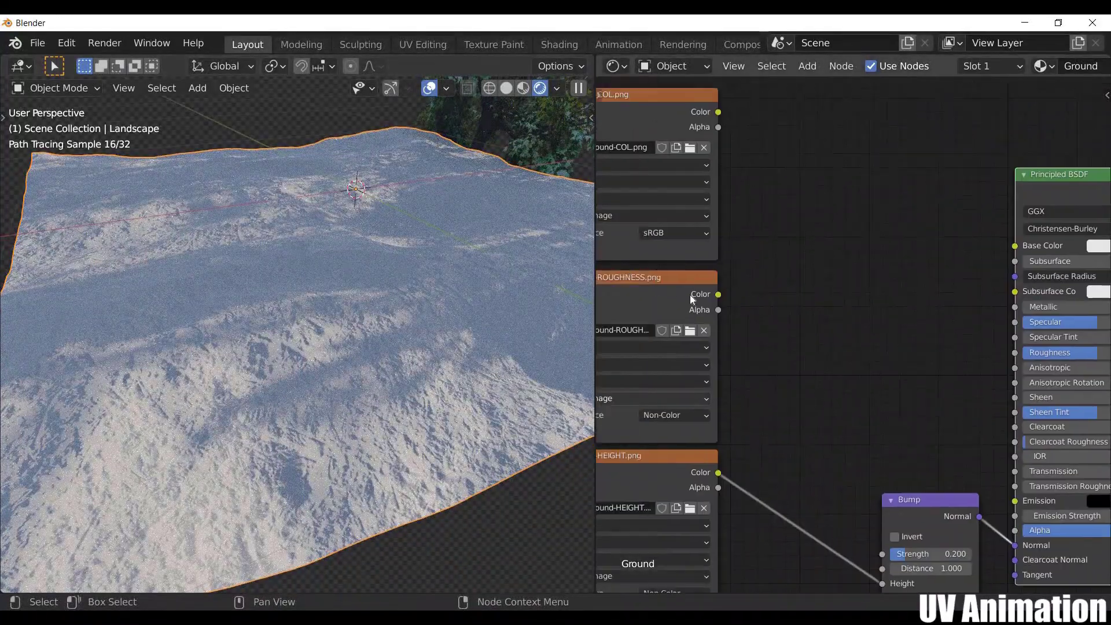
scroll(621, 329, "right", 5, "ctrl")
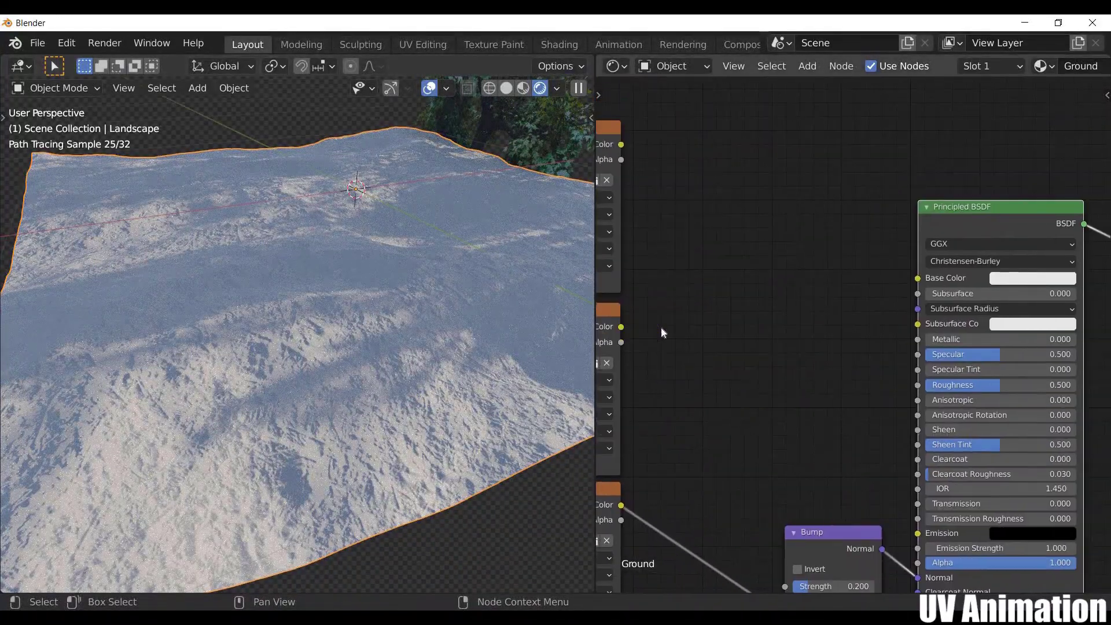
Step: Link the ROUGHNESS texture to Roughness and the COL texture to Base Color
left_click_drag(621, 326, 917, 385)
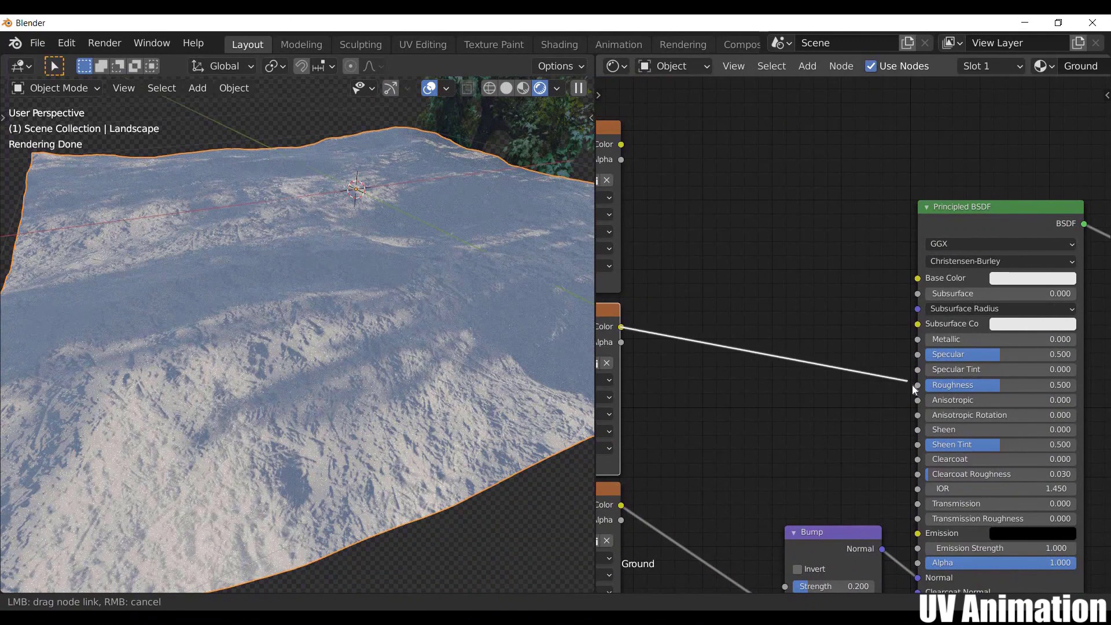
left_click_drag(852, 446, 851, 445)
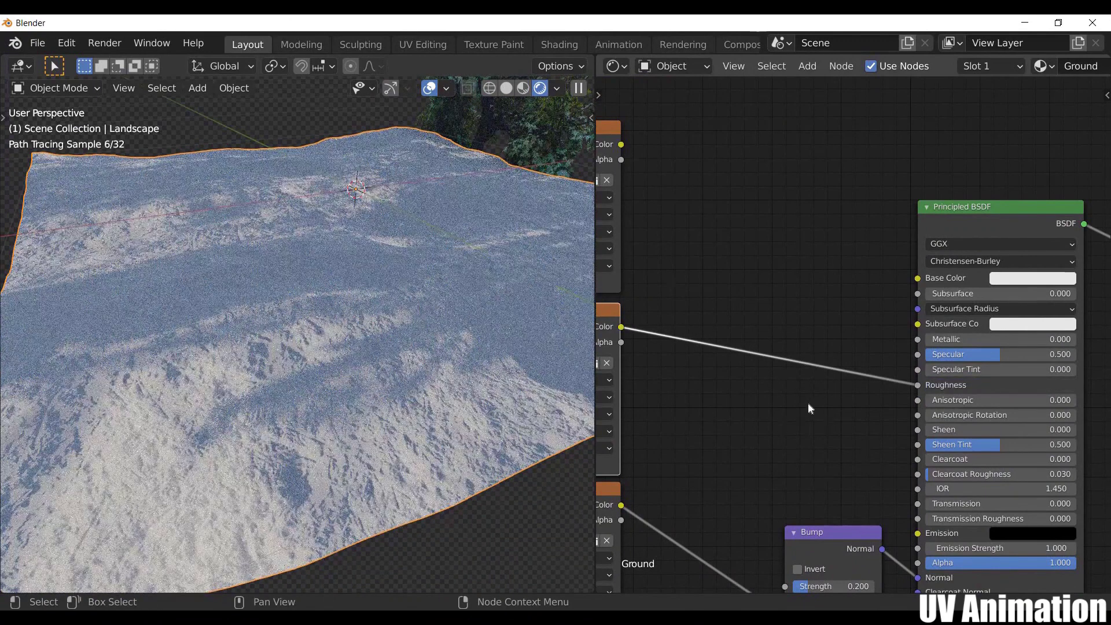
scroll(808, 402, "left", 5, "ctrl")
scroll(765, 229, "down", 1)
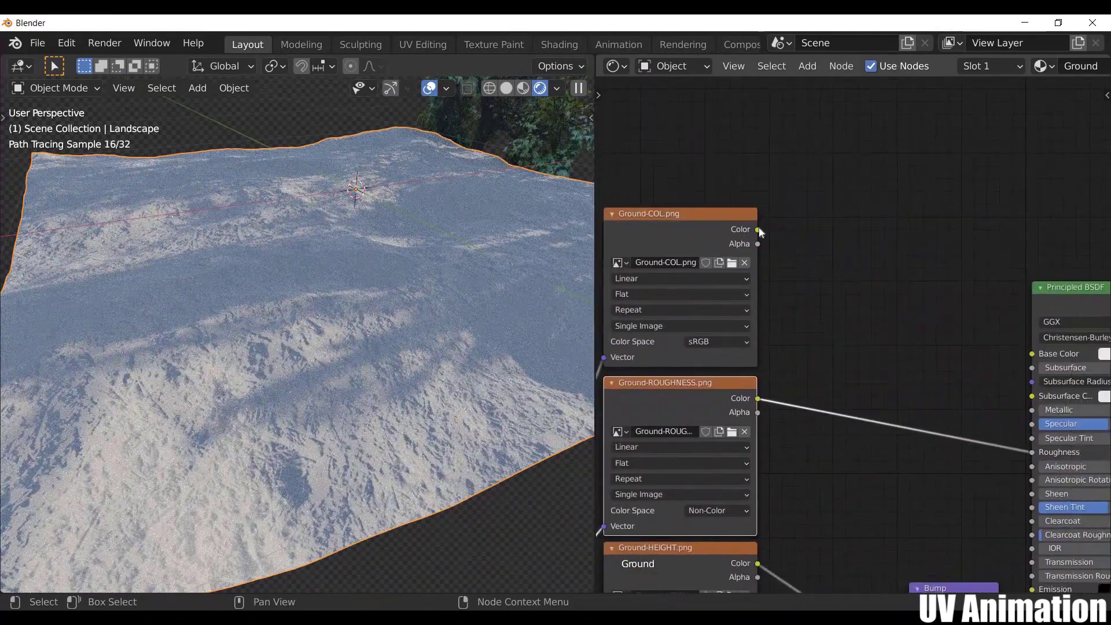
left_click_drag(757, 230, 1032, 354)
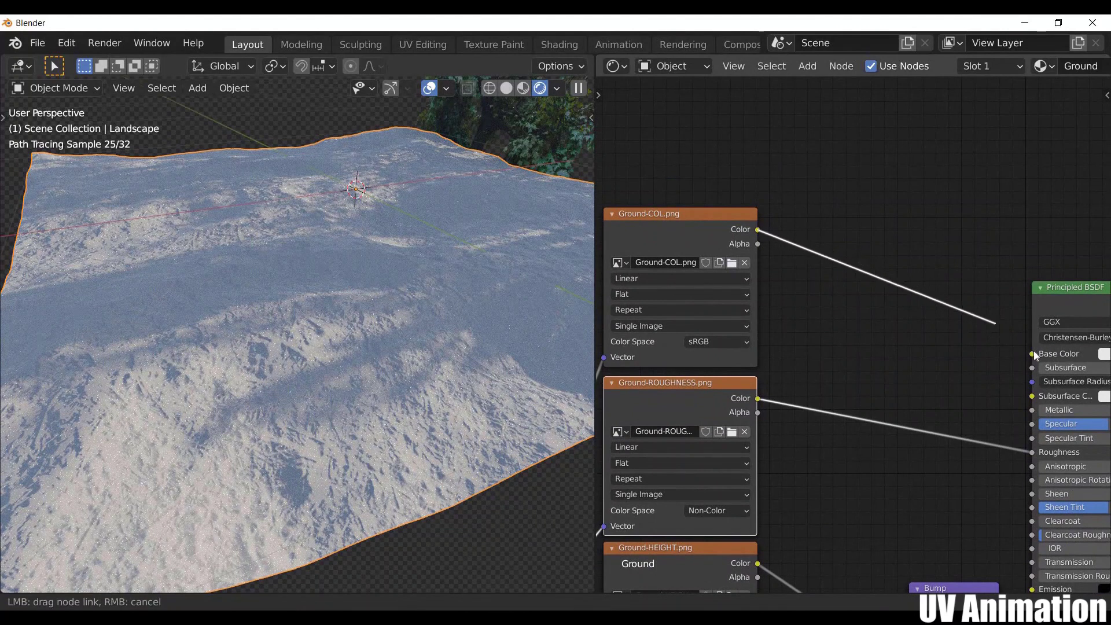
scroll(938, 374, "left", 6, "ctrl")
Step: Set the Mapping node's Scale to 3 on X, Y and Z
scroll(781, 342, "up", 2)
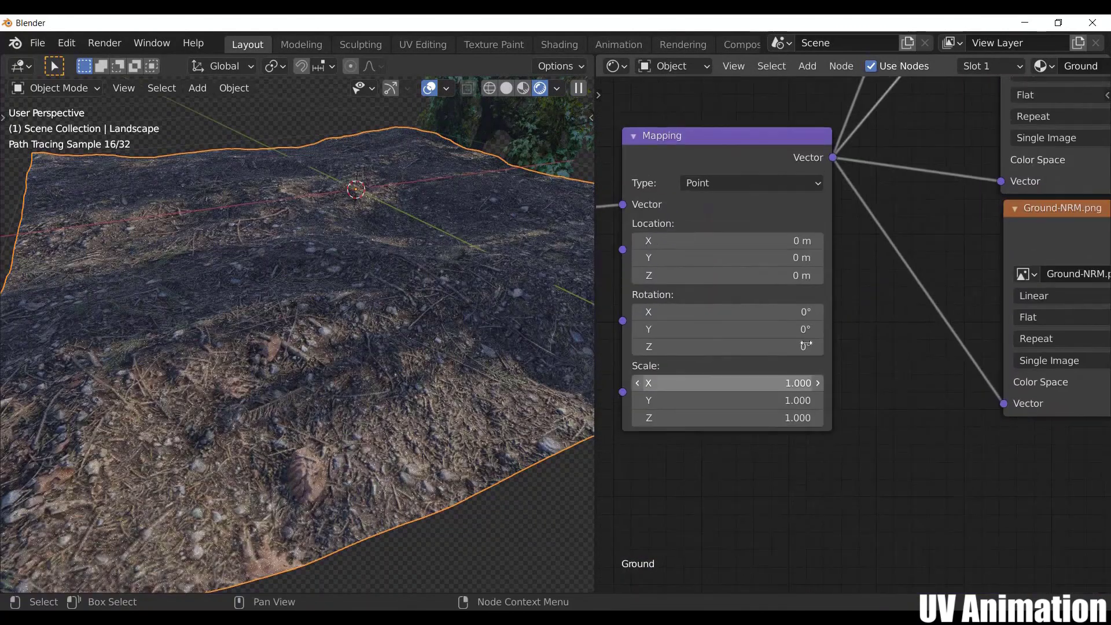
scroll(781, 342, "left", 1, "ctrl")
scroll(781, 342, "left", 1, "ctrl")
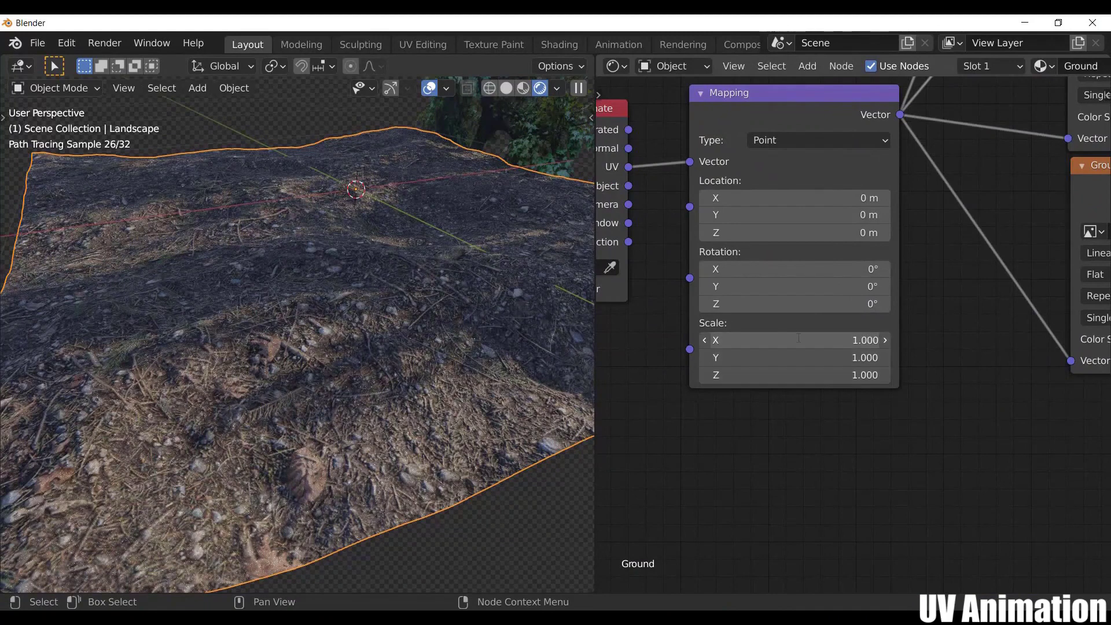
left_click_drag(797, 341, 798, 373)
type("3.000")
key("Return")
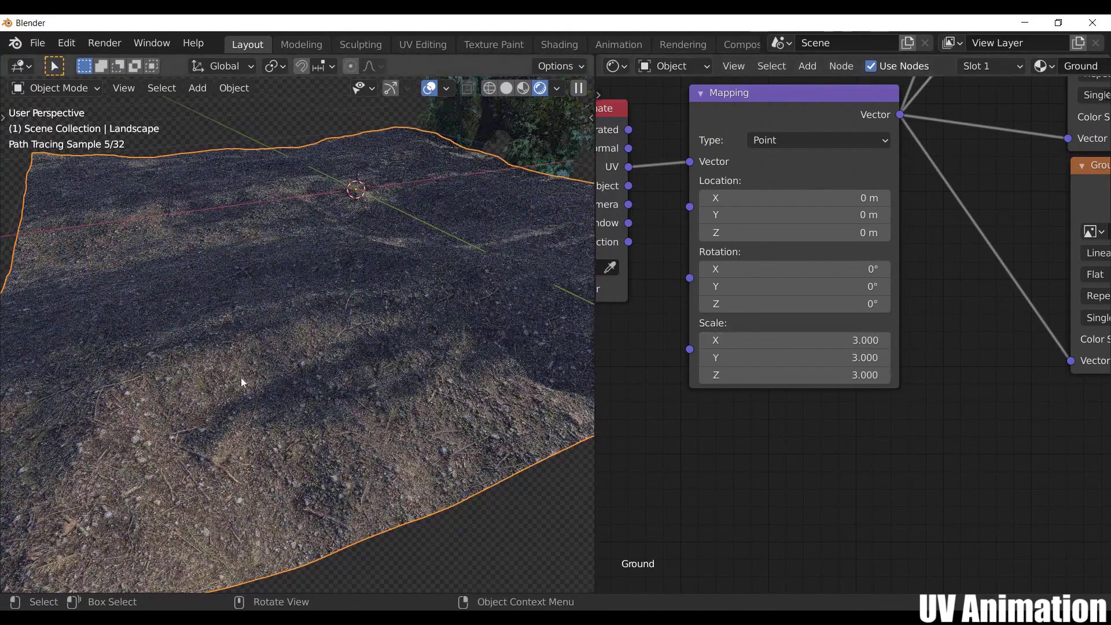
Step: Zoom and pan the node editor to view the whole shader node tree
scroll(846, 342, "down", 1)
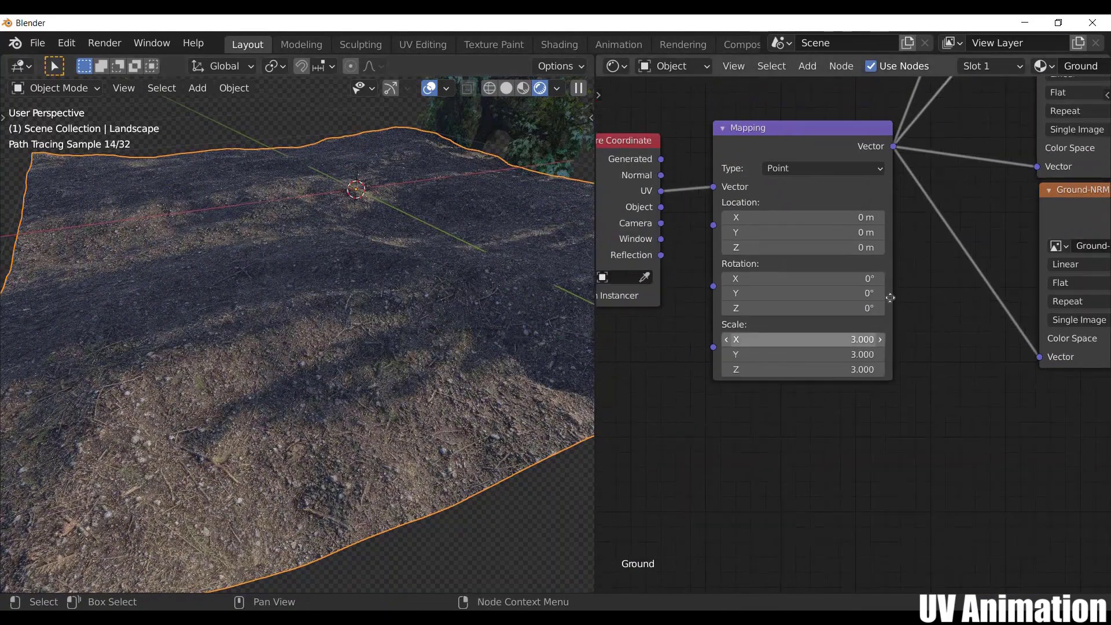
middle_click_drag(903, 205, 736, 408)
scroll(736, 408, "down", 1)
scroll(843, 415, "down", 1)
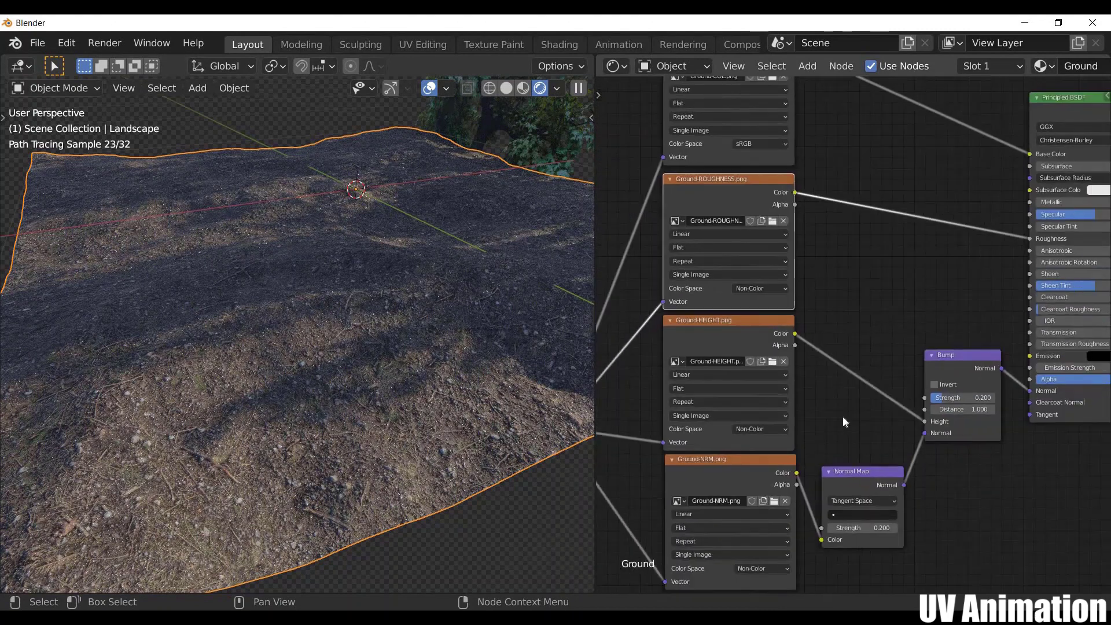
mouse_move(843, 416)
middle_mouse_down()
mouse_move(866, 337)
mouse_move(856, 304)
middle_mouse_up()
scroll(863, 317, "down", 1)
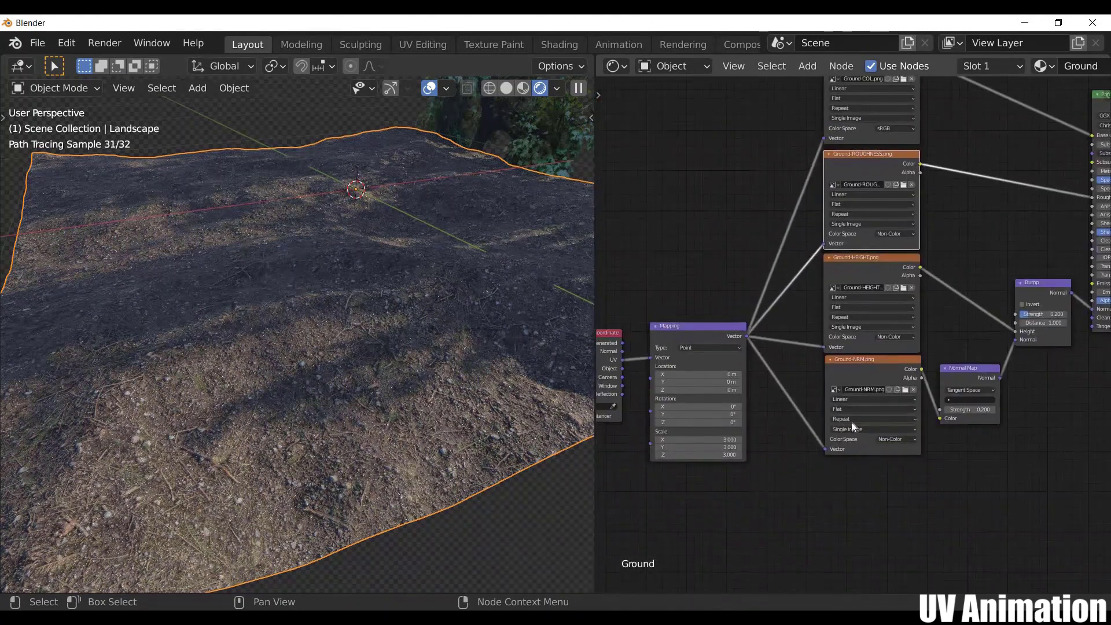
middle_click_drag(852, 425, 819, 404)
scroll(889, 371, "up", 1)
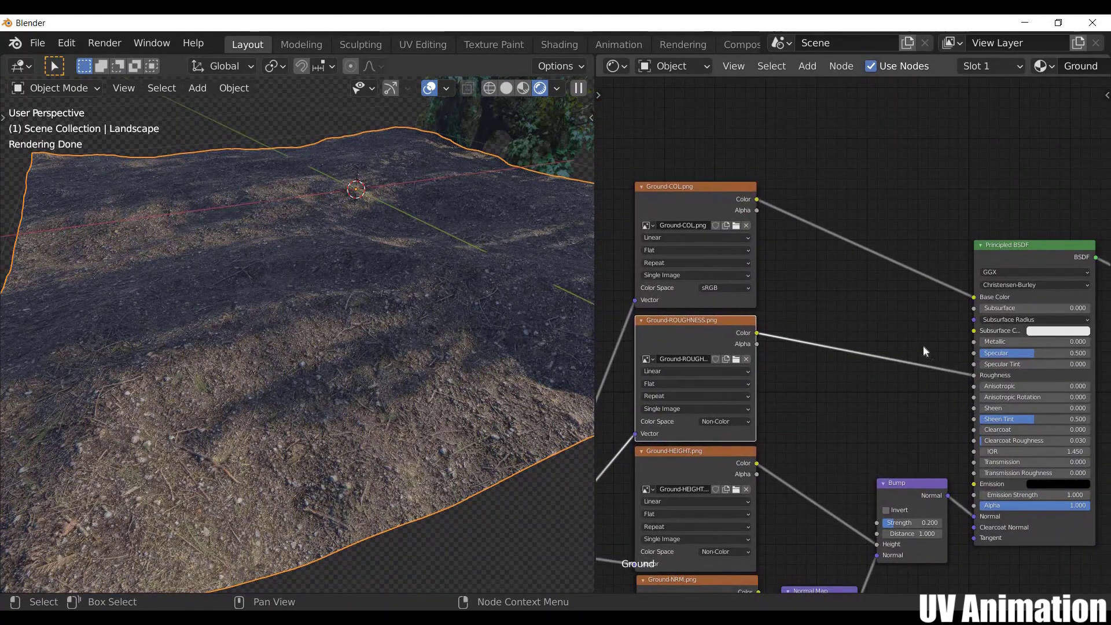
middle_click_drag(776, 371, 669, 269)
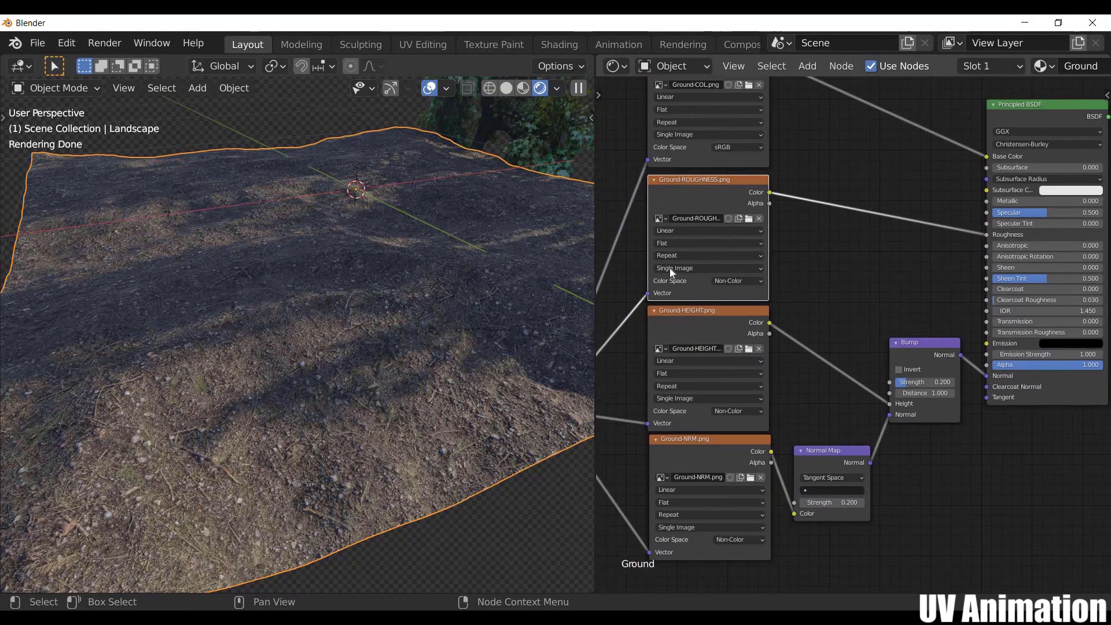
scroll(671, 266, "up", 2)
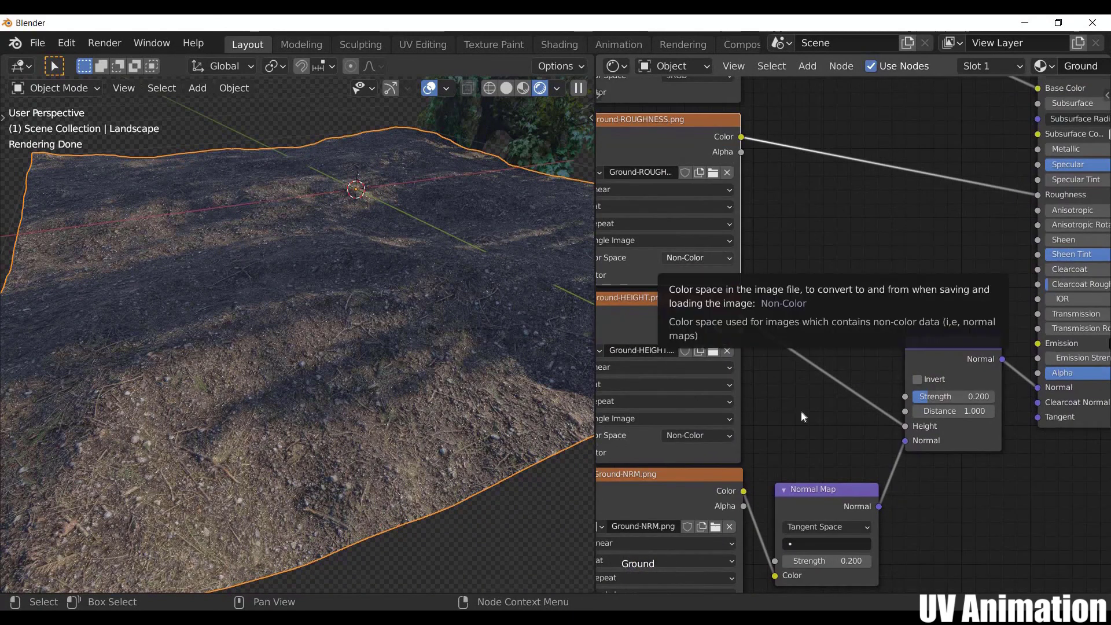
scroll(901, 303, "down", 1)
middle_click_drag(902, 303, 903, 154)
scroll(891, 243, "up", 1)
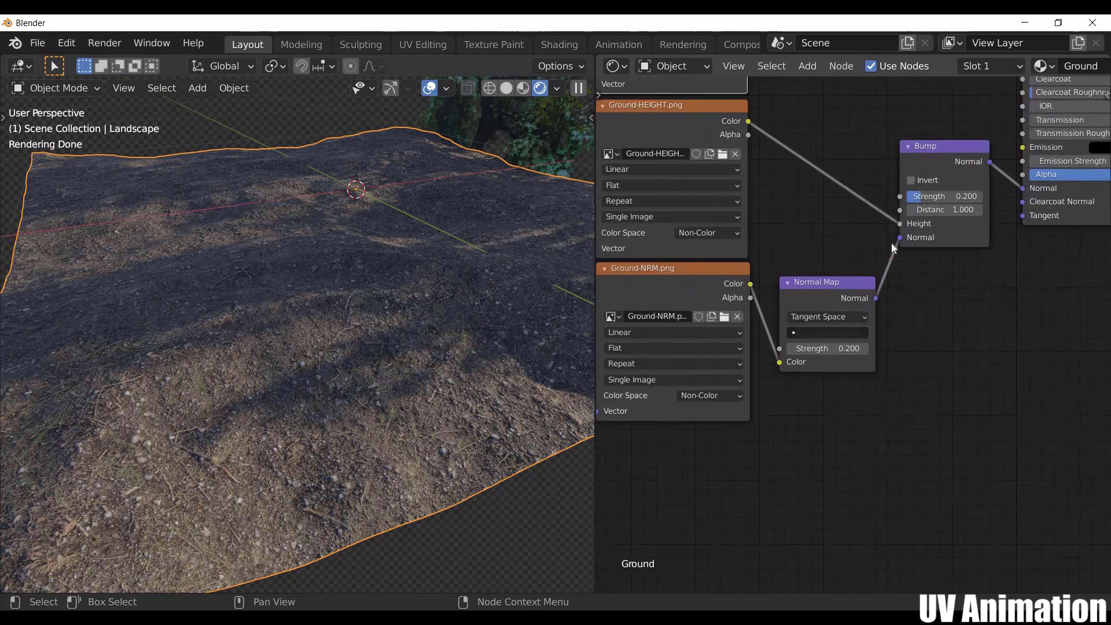
middle_click_drag(796, 409, 810, 364)
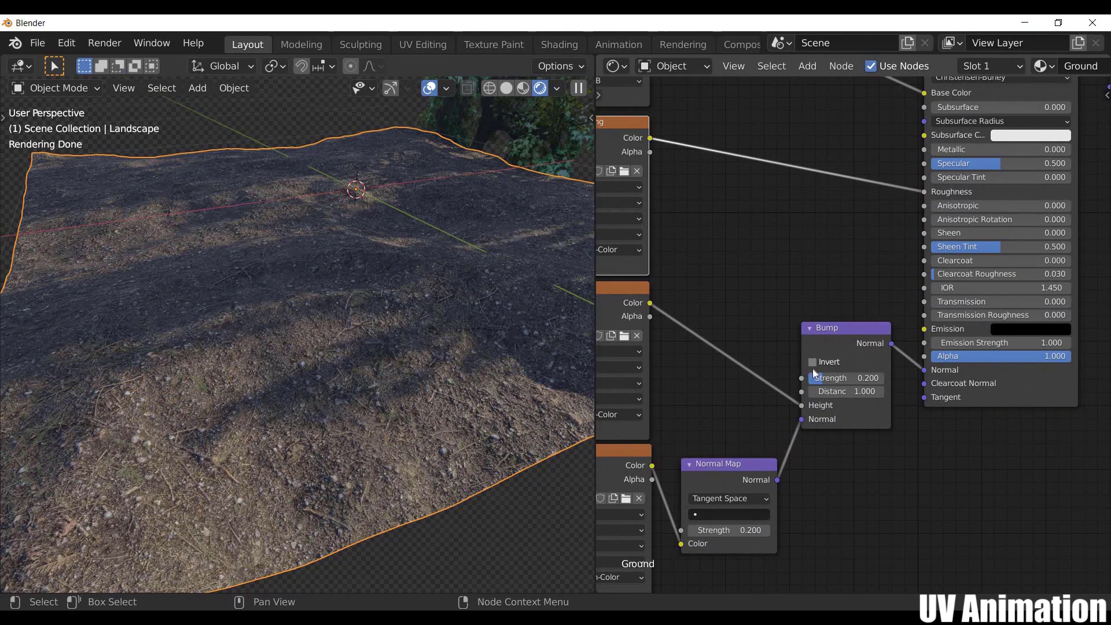
mouse_move(741, 216)
middle_mouse_down()
mouse_move(734, 382)
mouse_move(777, 261)
middle_mouse_up()
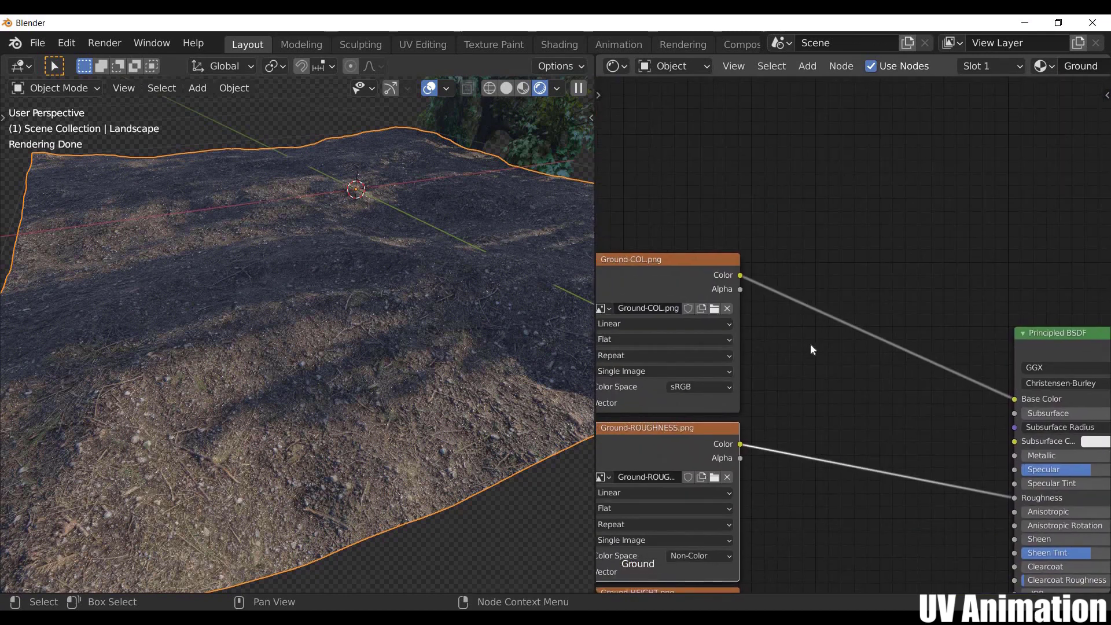
key("shift+a")
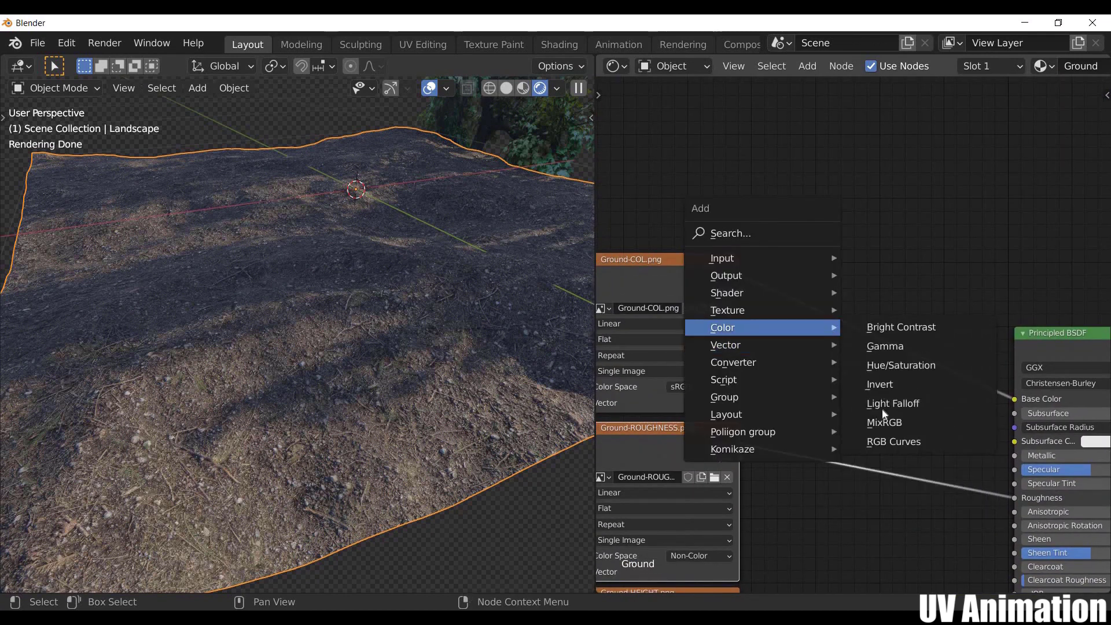
Step: Insert an RGB Curves node on the colour link and bend the curve down to darken
left_click(893, 442)
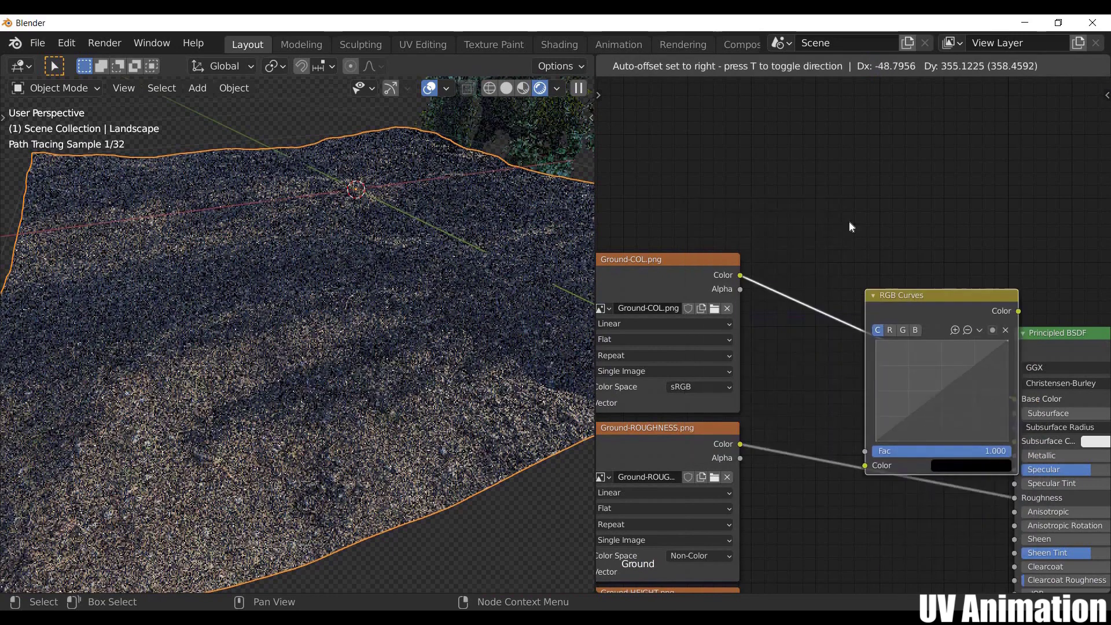
left_click(921, 317)
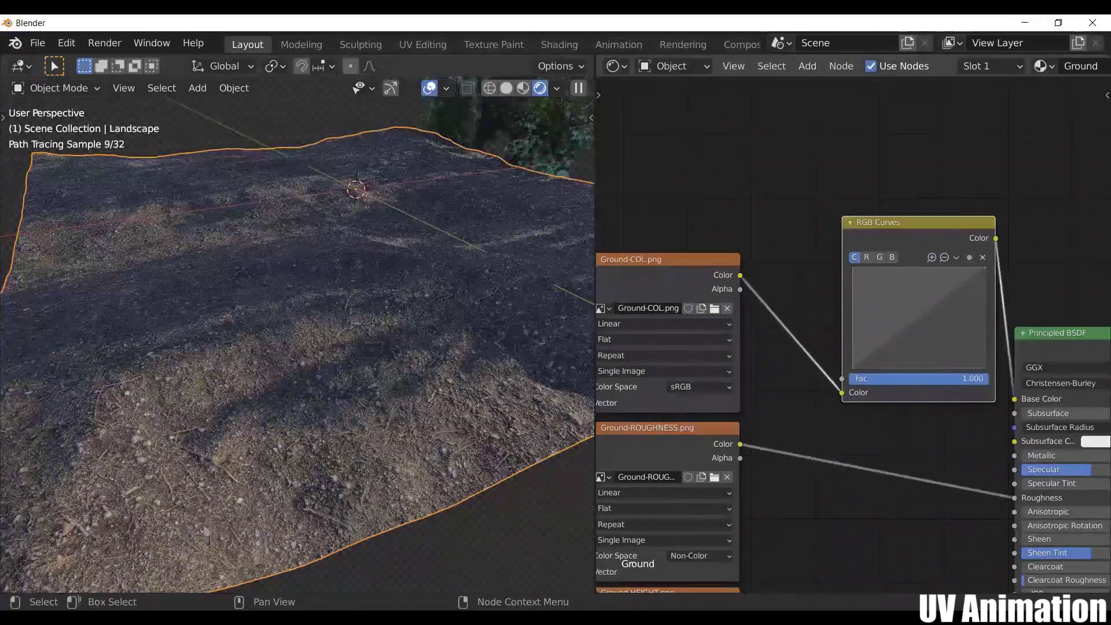
mouse_move(921, 317)
left_mouse_down()
mouse_move(923, 336)
mouse_move(933, 279)
left_mouse_up()
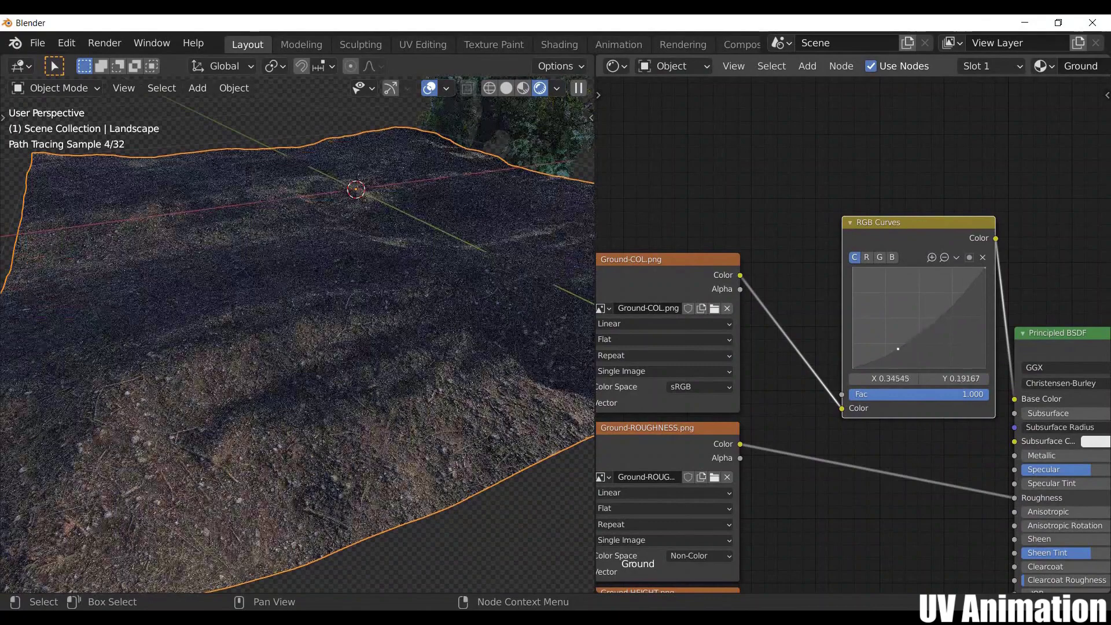
left_click_drag(897, 349, 876, 317)
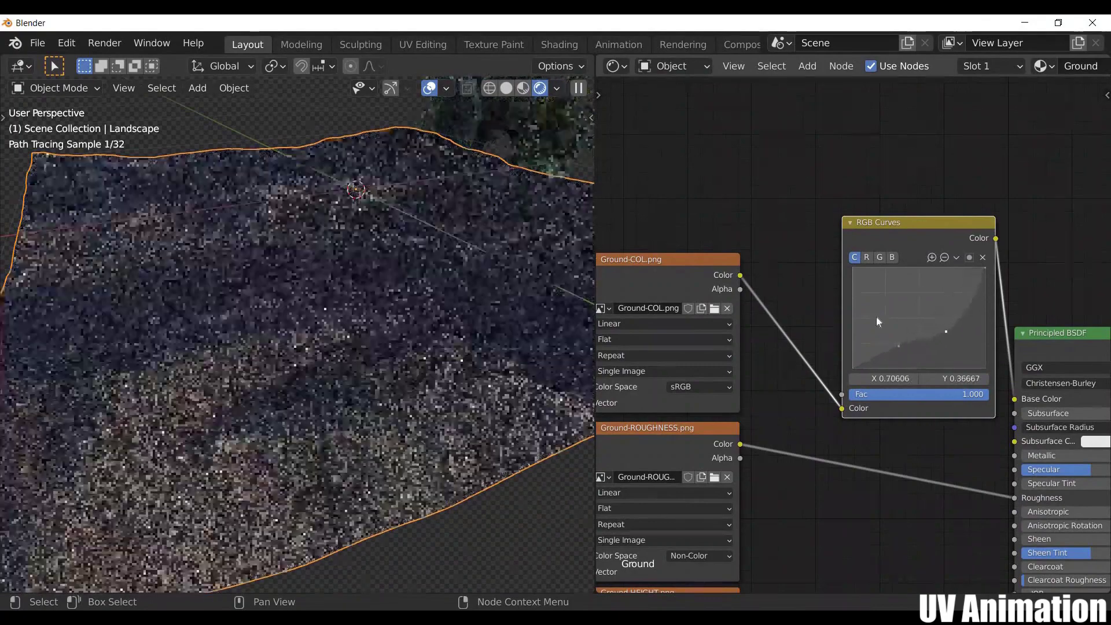
Step: Insert a Hue Saturation Value node before it, testing Hue 0.4 and 0.3 before returning to 0.5
key("shift+a")
mouse_move(723, 249)
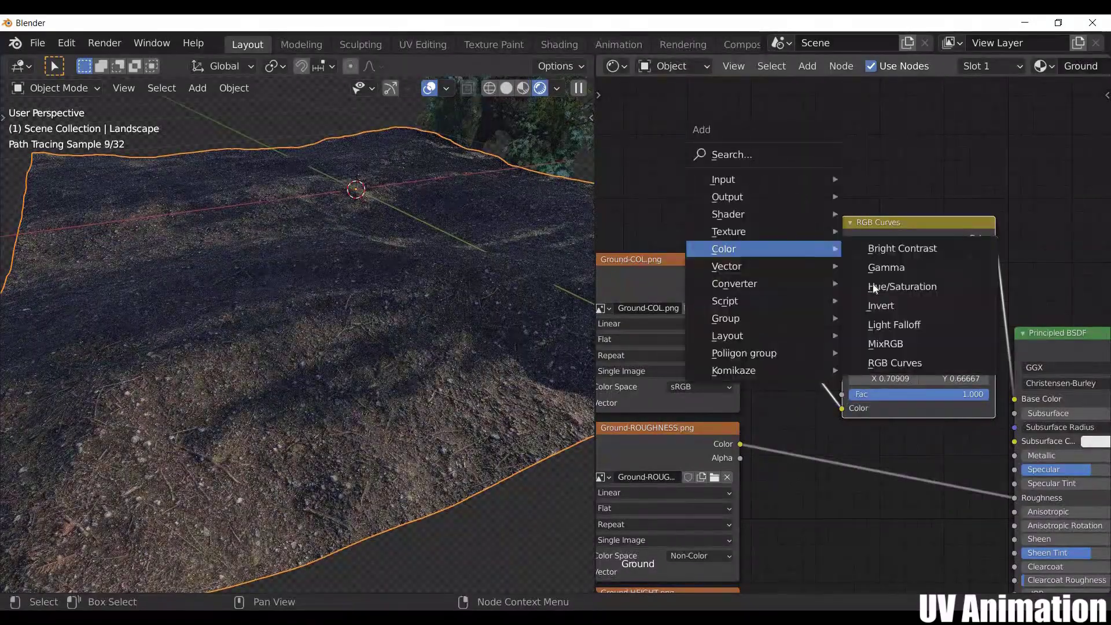
left_click(886, 288)
left_click(762, 253)
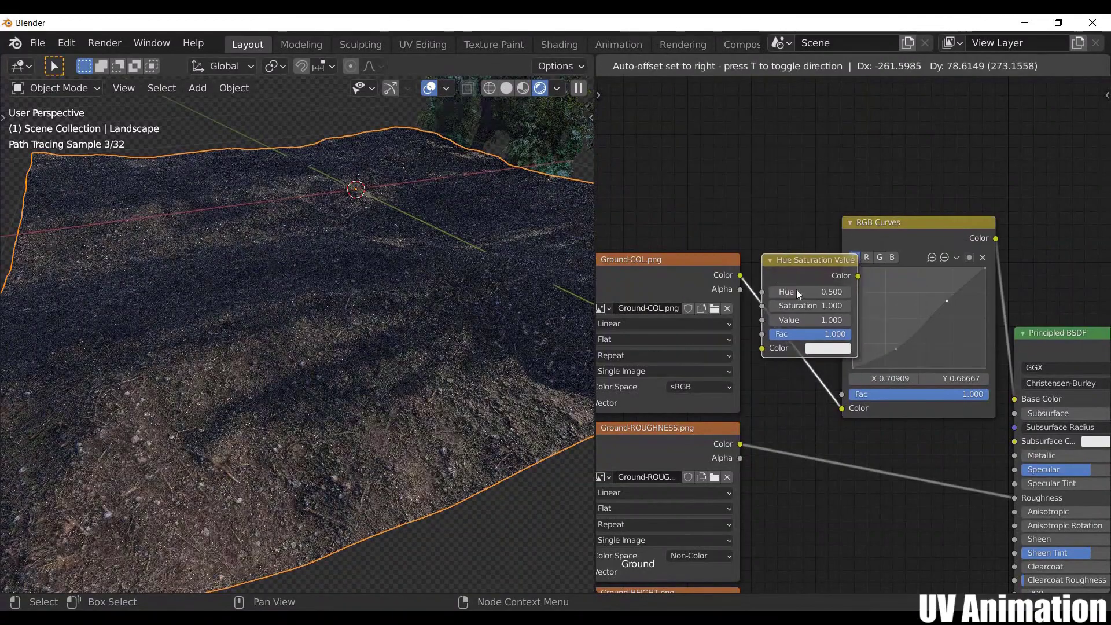
left_click(804, 293)
left_click(803, 292)
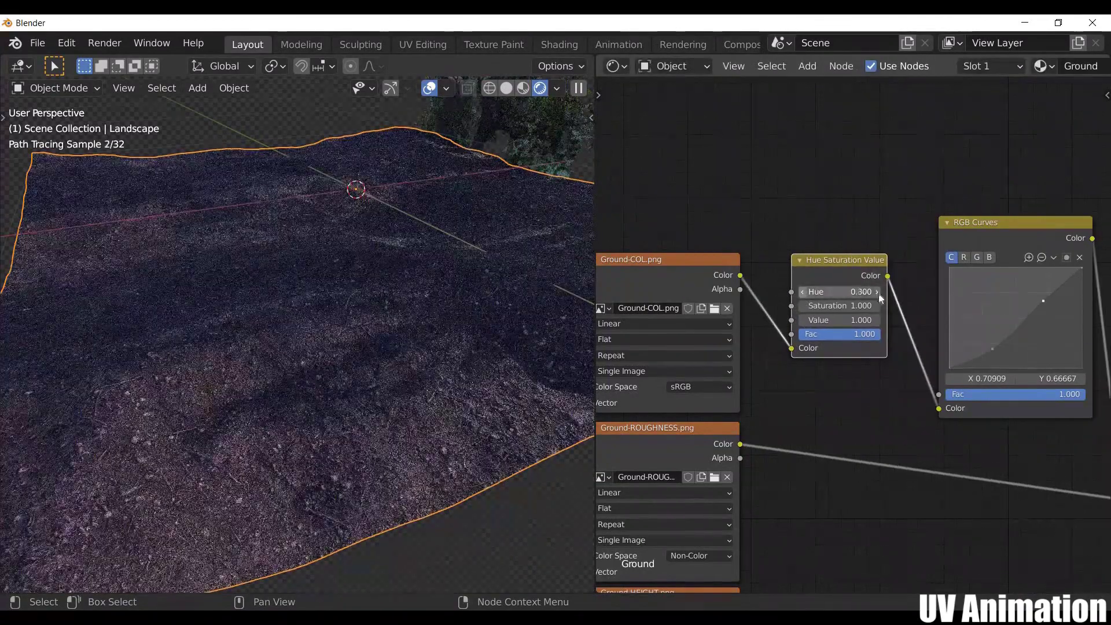
left_click(877, 292)
Step: Try Saturation 1.5 and Value 2.5, then revert both to 1.000
scroll(853, 334, "up", 2)
double_click(834, 293)
type("1.5")
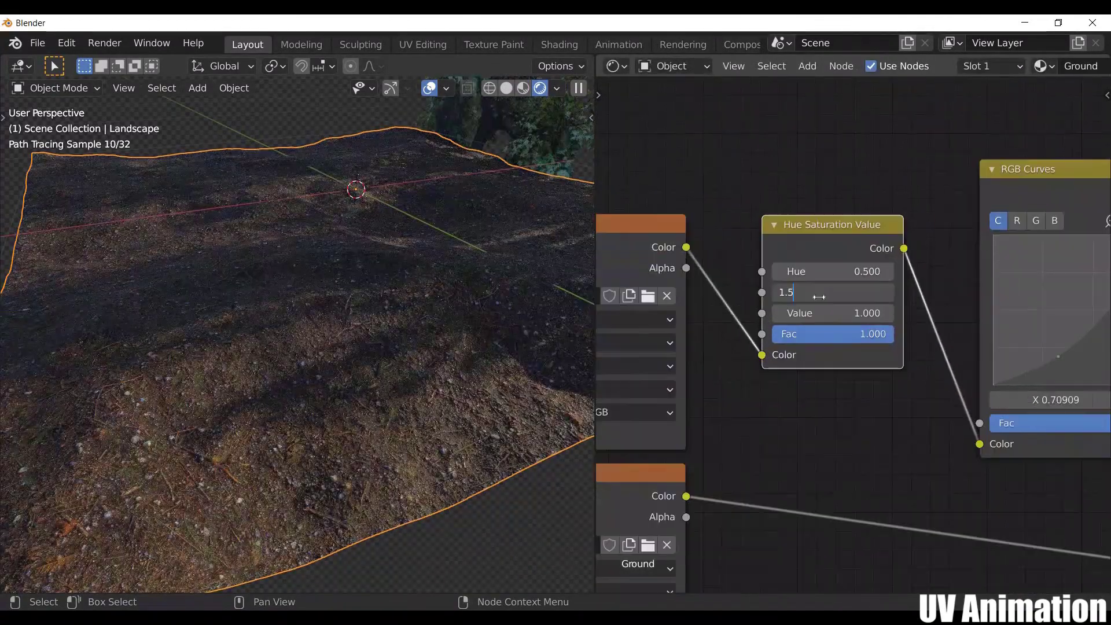
key("Return")
double_click(834, 313)
type("2.5")
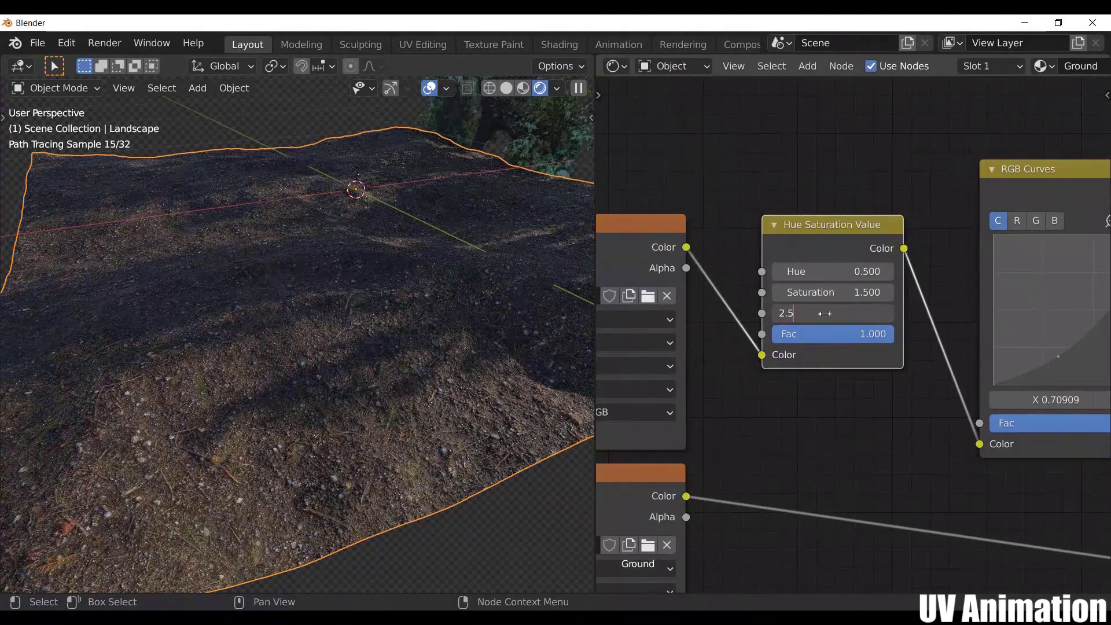
key("Return")
key("ctrl+z")
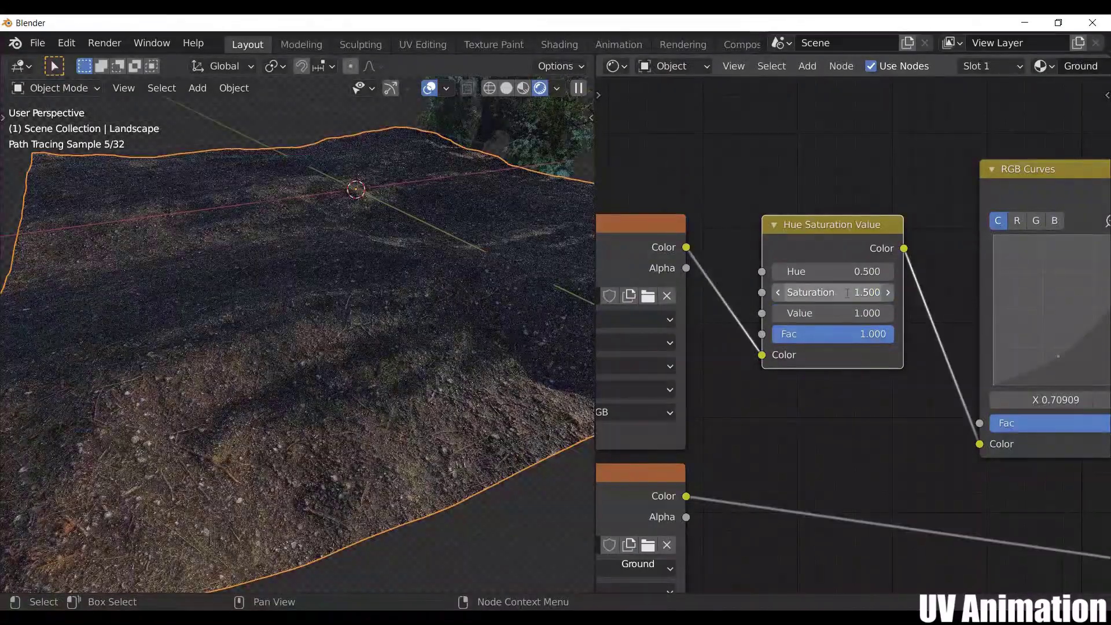
double_click(848, 292)
type("1")
key("Return")
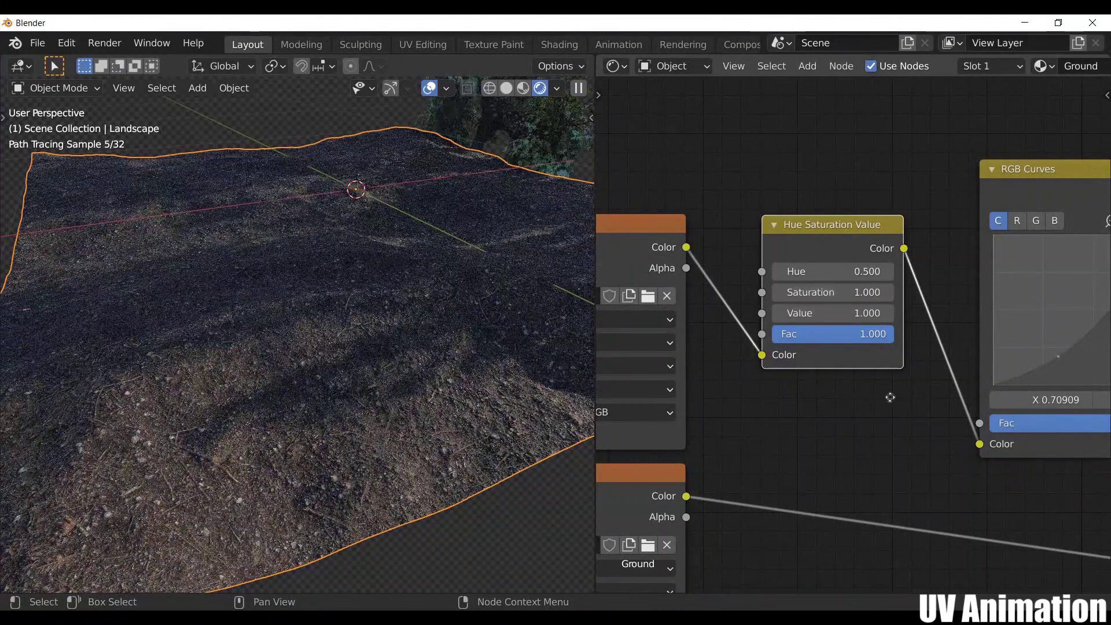
scroll(890, 397, "down", 3)
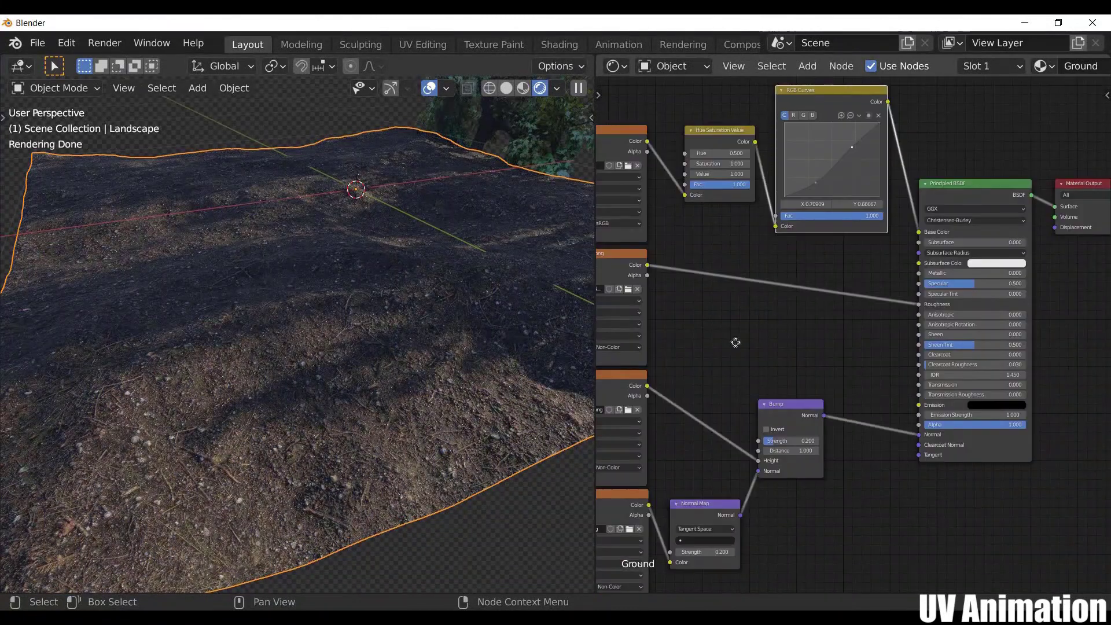
Step: Add Texture Coordinate and Mapping nodes to the selected image textures with Ctrl+T and place them
scroll(735, 356, "down", 2)
key("ctrl+t")
key("g")
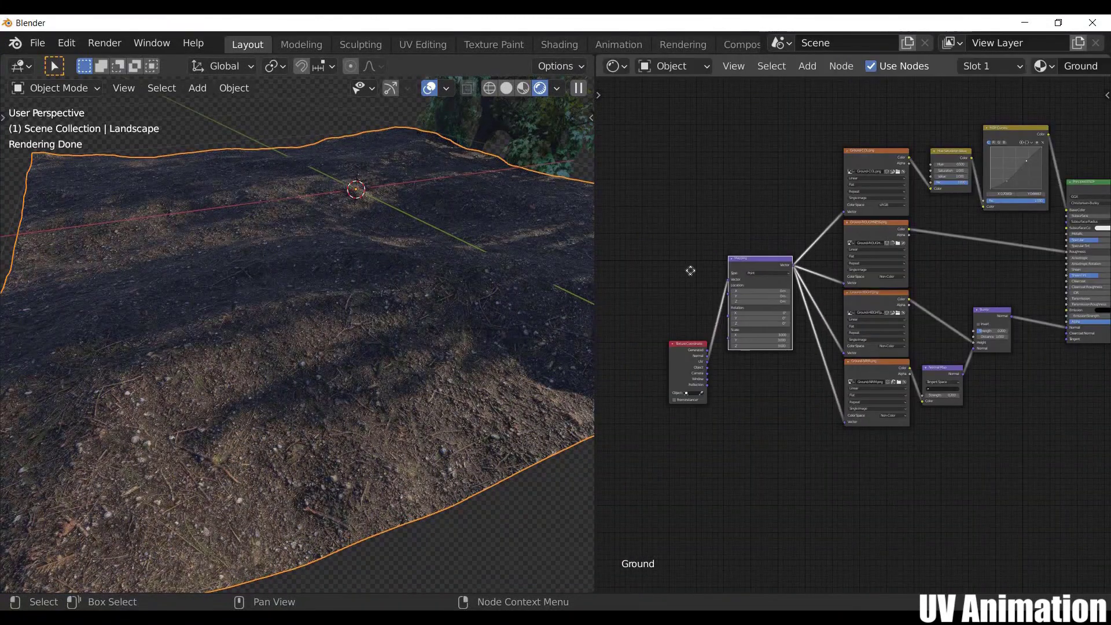
left_click(249, 366)
middle_click_drag(251, 367, 338, 338)
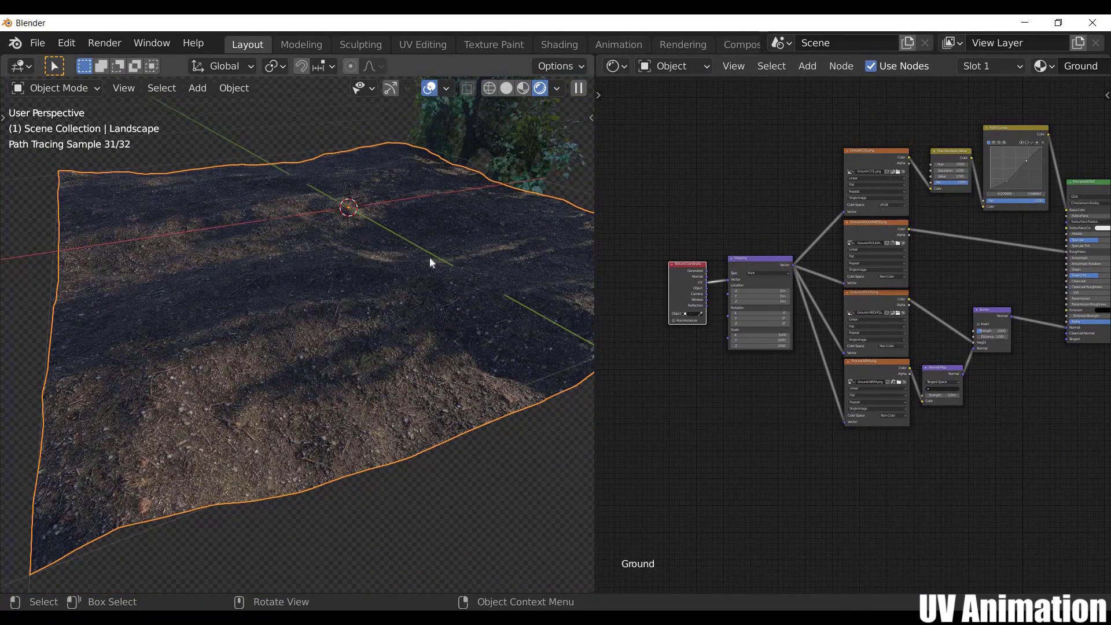
Step: Hide the viewport overlays and orbit the rendered terrain and trees
key("shift+alt+z")
scroll(391, 269, "up", 3)
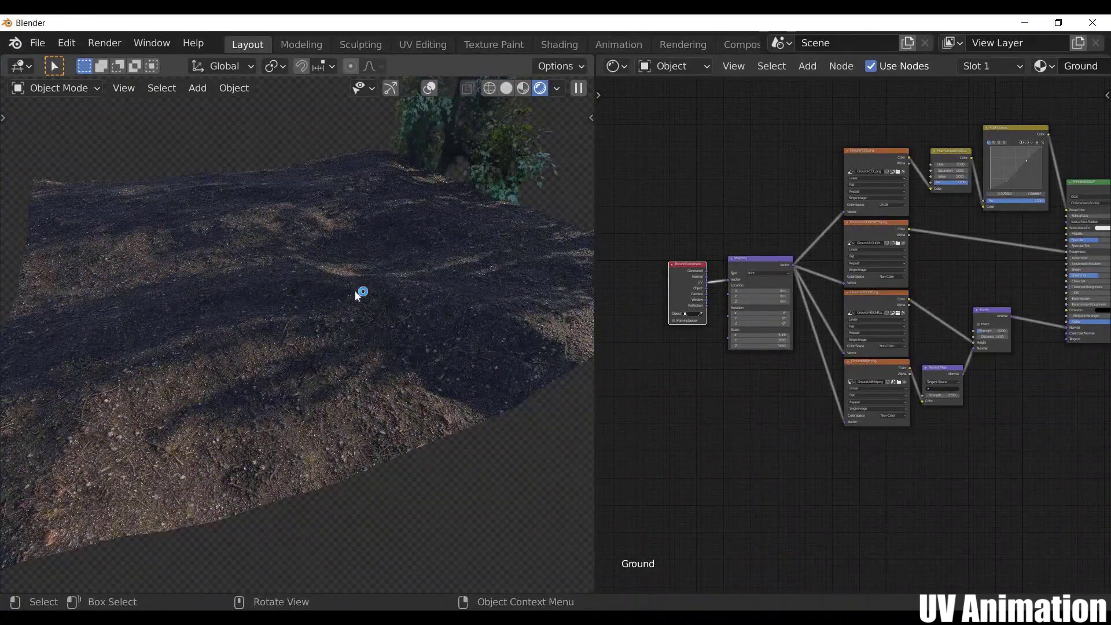
mouse_move(360, 342)
middle_mouse_down()
mouse_move(314, 368)
mouse_move(338, 170)
mouse_move(353, 163)
mouse_move(372, 201)
middle_mouse_up()
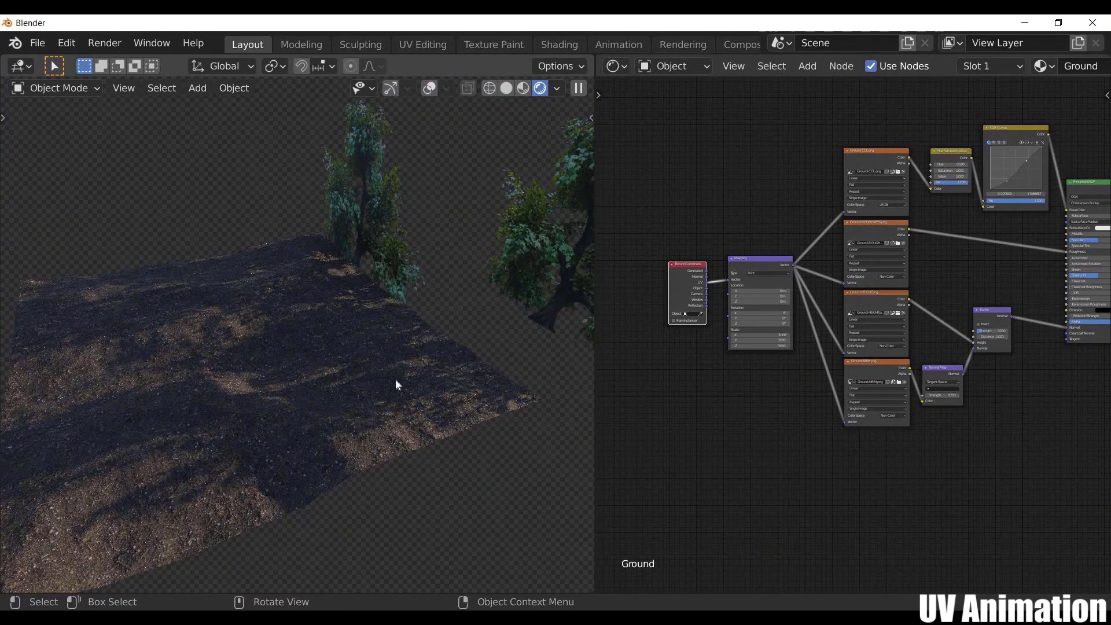
scroll(352, 402, "up", 1)
scroll(348, 433, "up", 1)
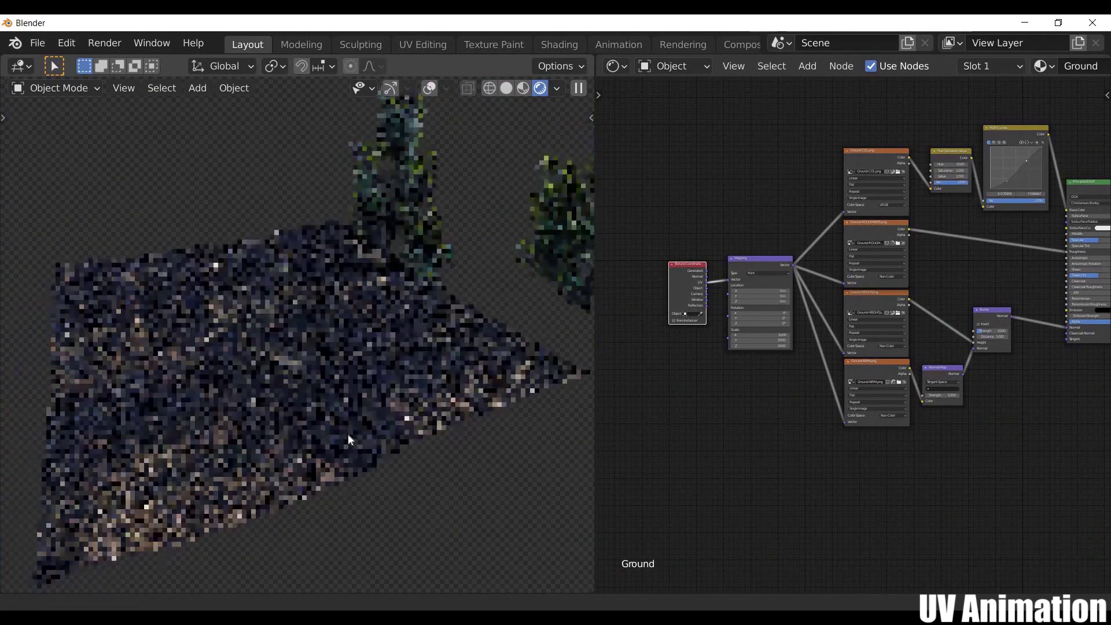
scroll(348, 391, "up", 2)
scroll(352, 355, "up", 2)
middle_click_drag(353, 355, 391, 377)
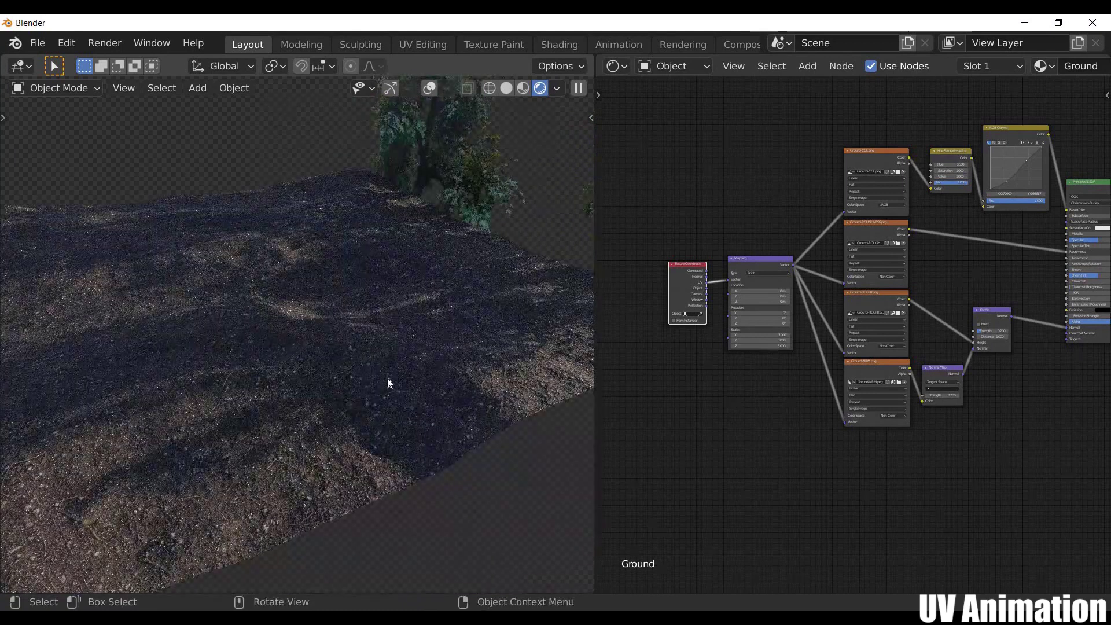